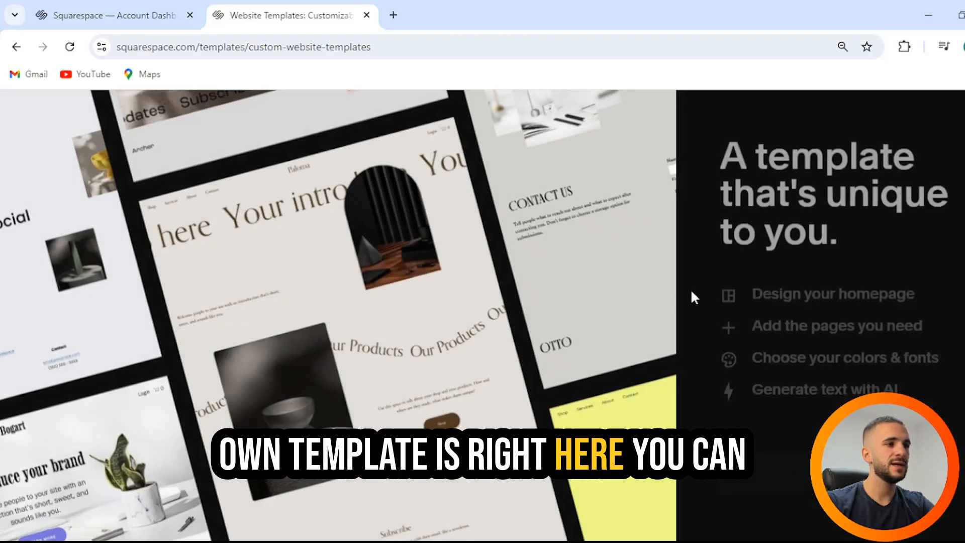
Read the feature list of the "A template that's unique to you" offer and start building a custom template.
drag(717, 145, 954, 231)
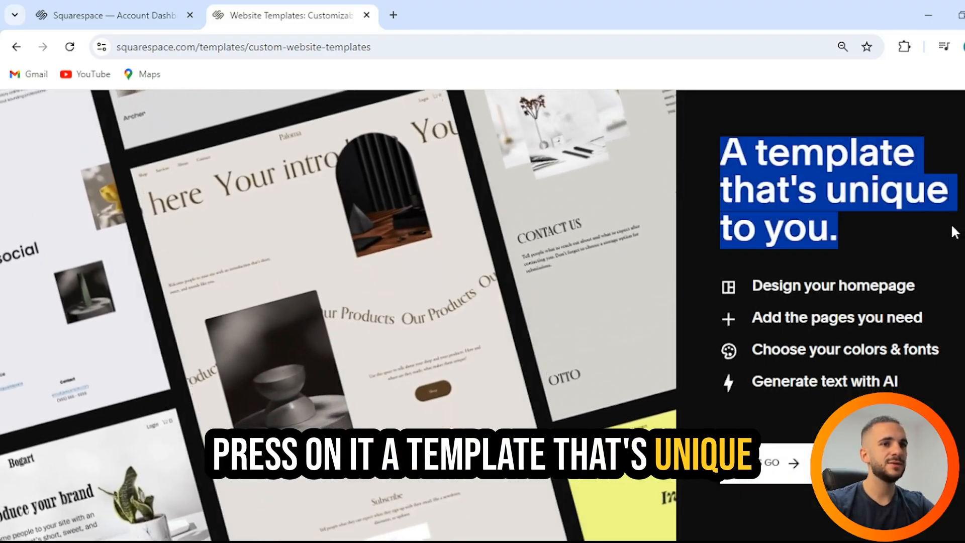
drag(761, 317, 923, 317)
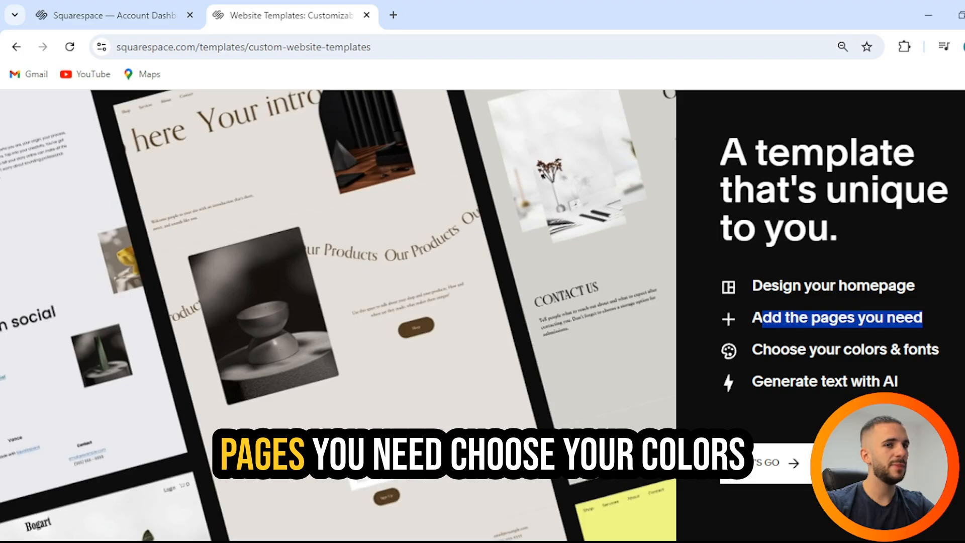
drag(763, 349, 938, 351)
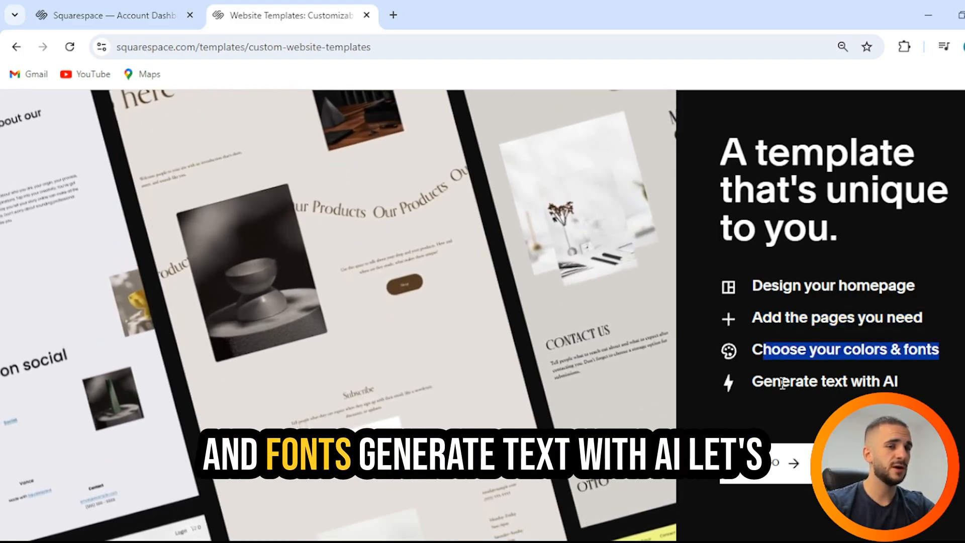
drag(782, 382, 933, 382)
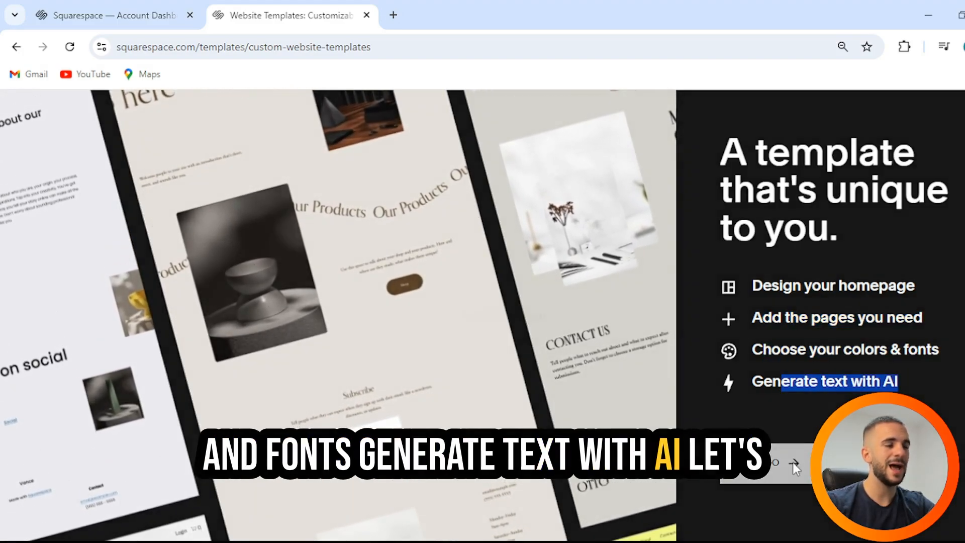
click(793, 463)
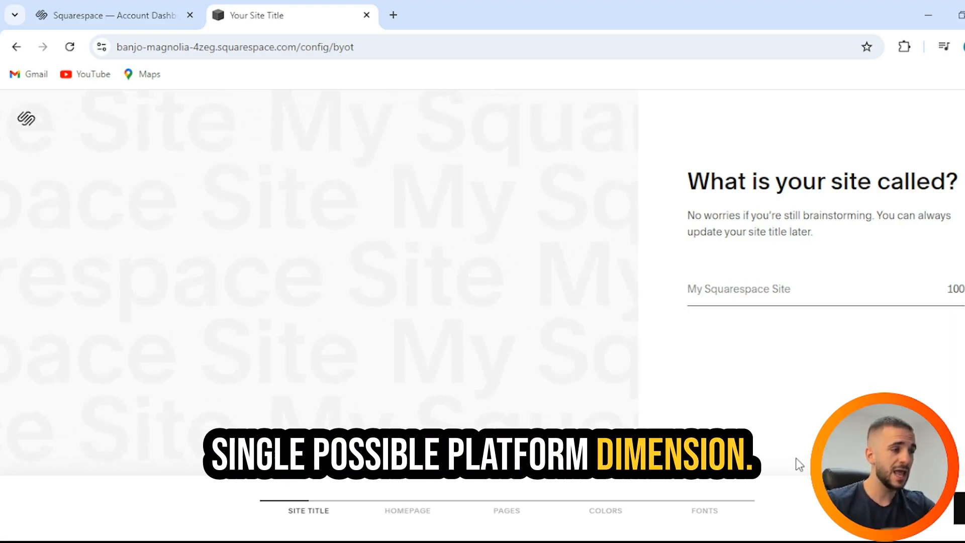
Title the site "WoW Squarespace", correcting the second word to a capital S.
click(791, 283)
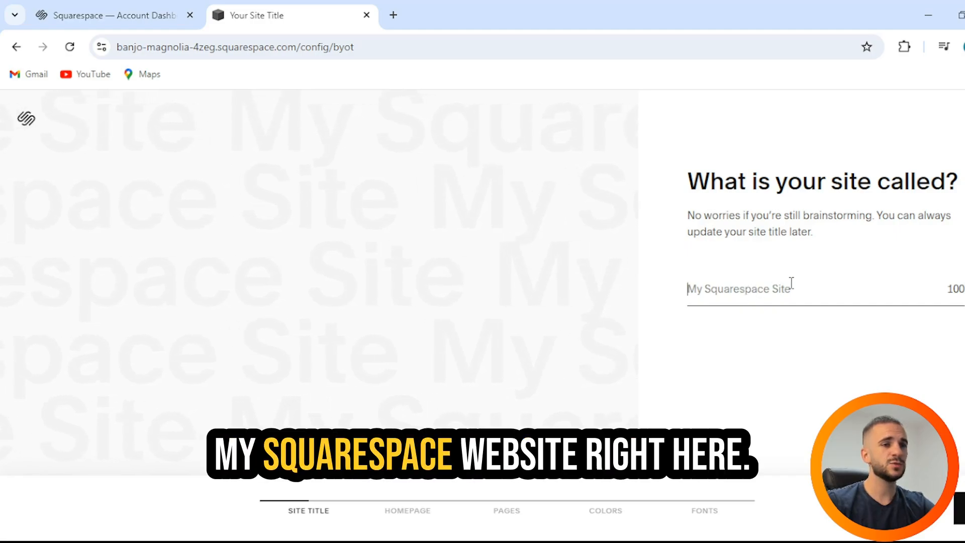
text(Wow)
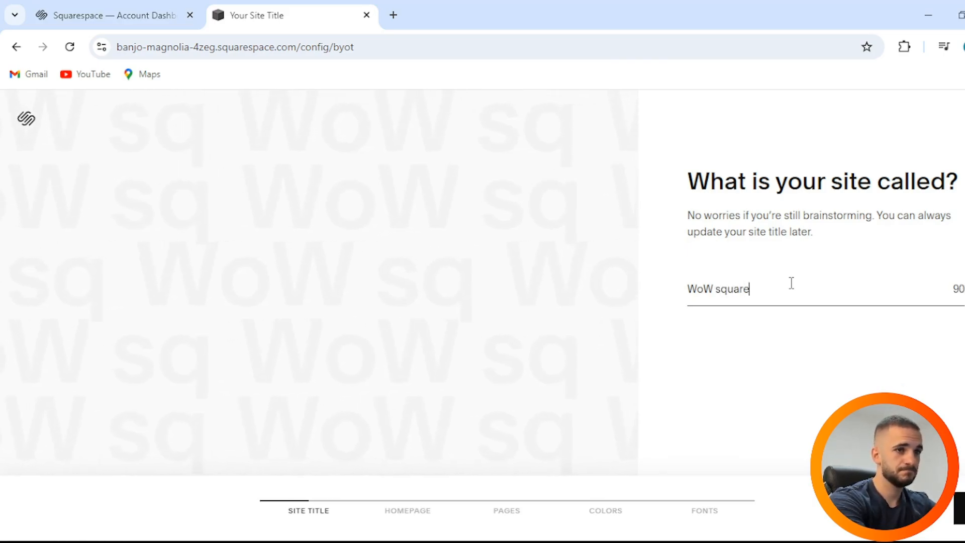
click(719, 287)
key(BackSpace)
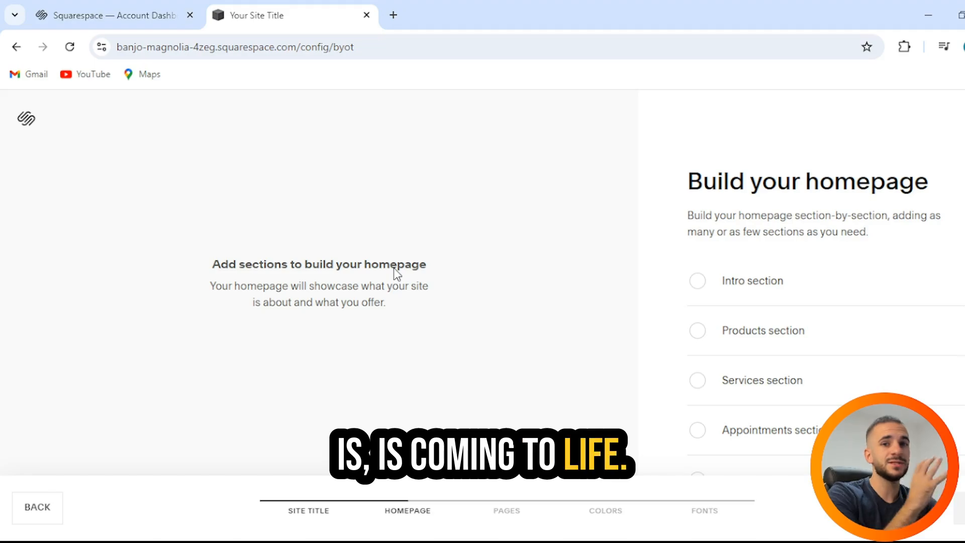
Add the Intro, Products, Services and About sections to the homepage.
click(753, 285)
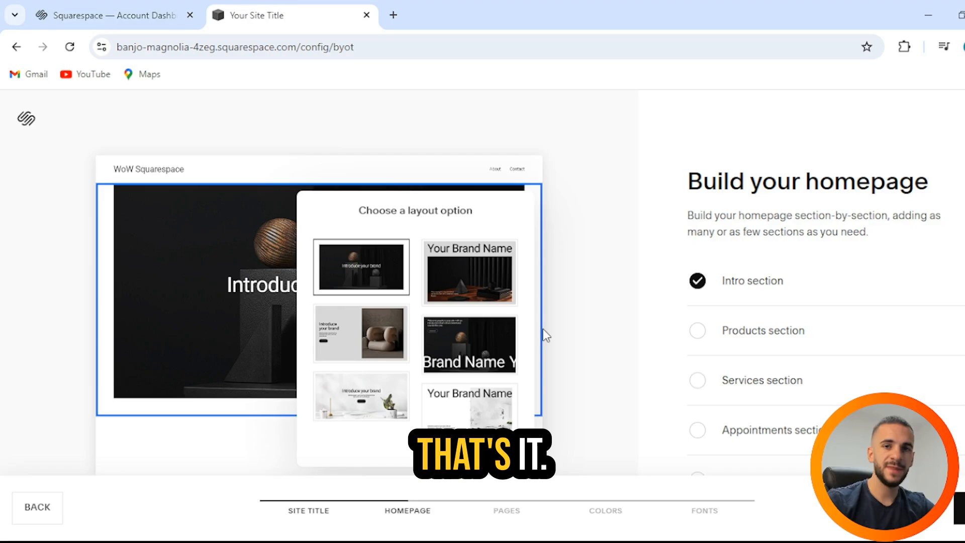
click(787, 337)
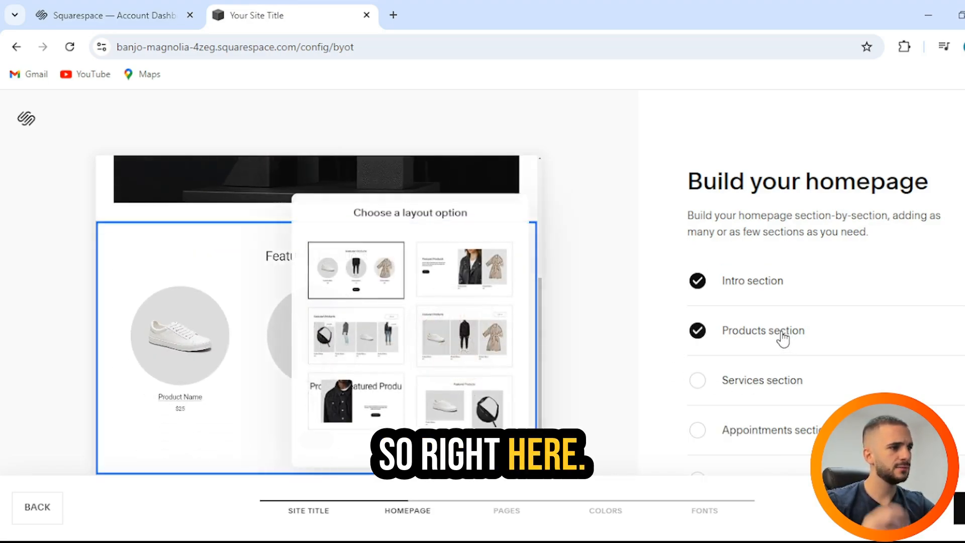
click(761, 375)
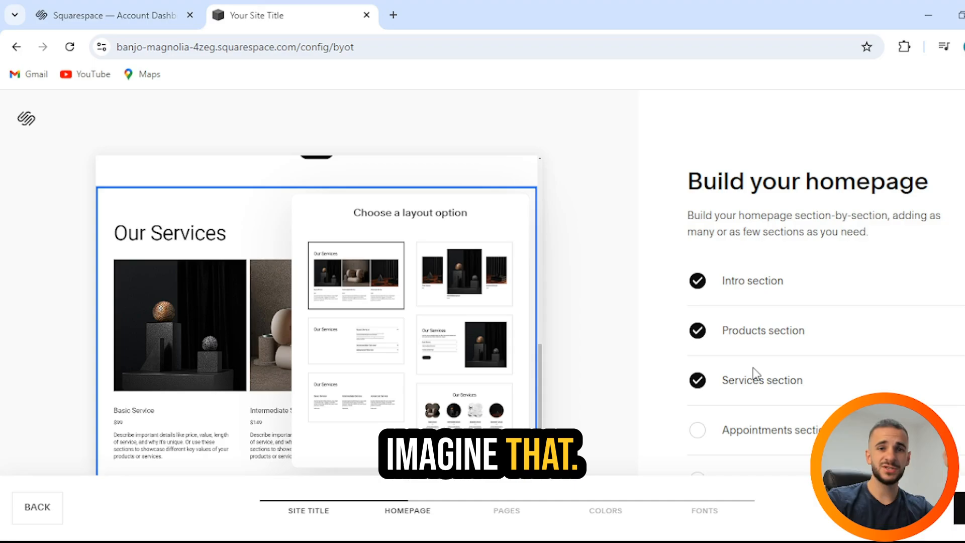
scroll(773, 372, down, 2)
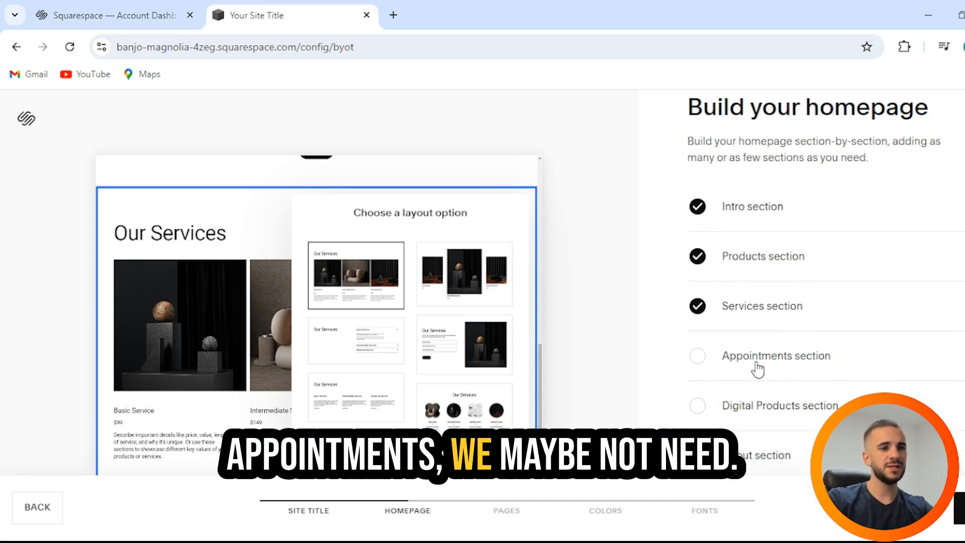
scroll(758, 369, down, 2)
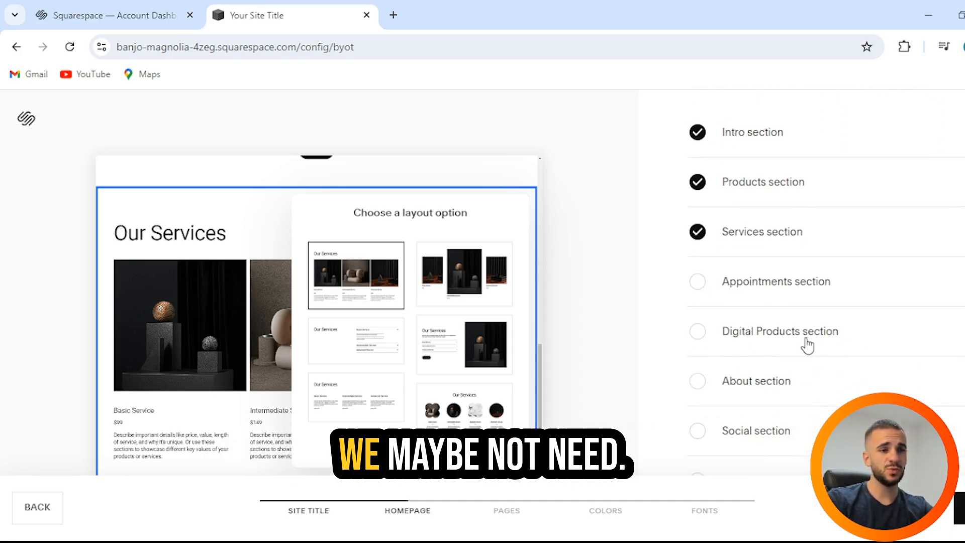
click(769, 383)
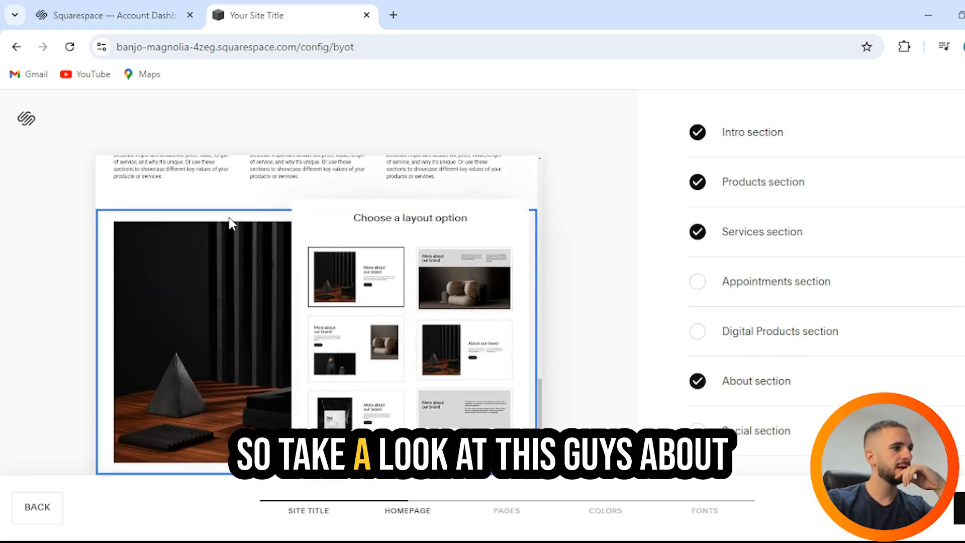
Compare layouts for the About section and apply the one with text above a dark image and a chair image alongside.
click(230, 219)
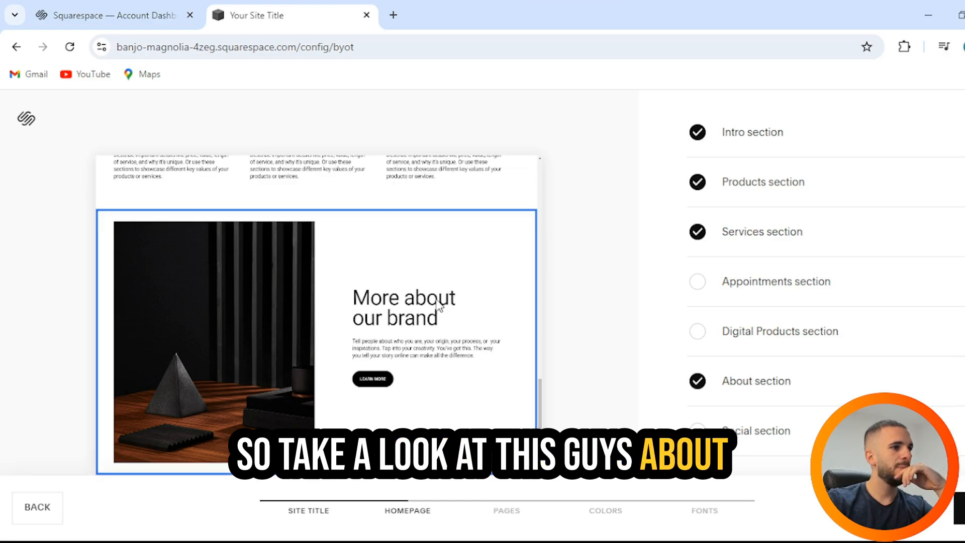
click(483, 451)
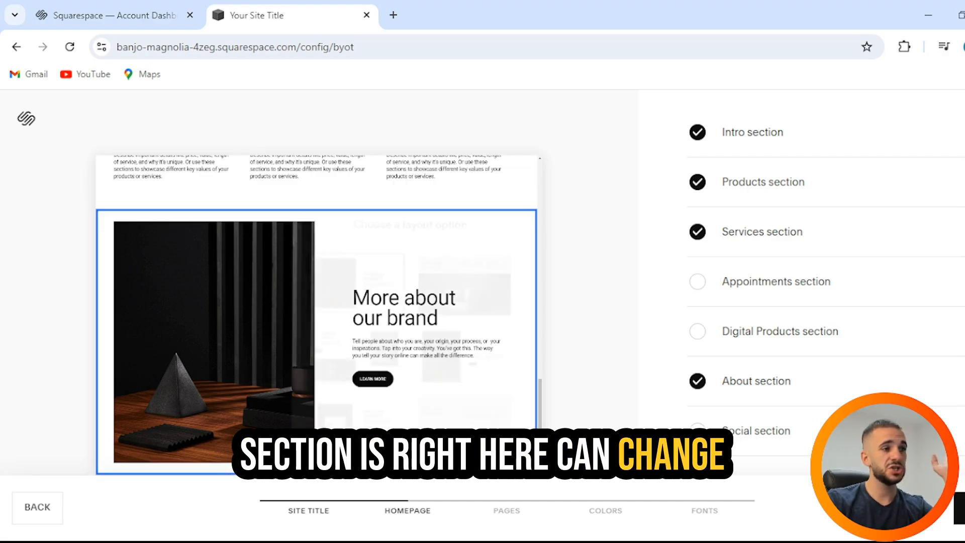
click(464, 350)
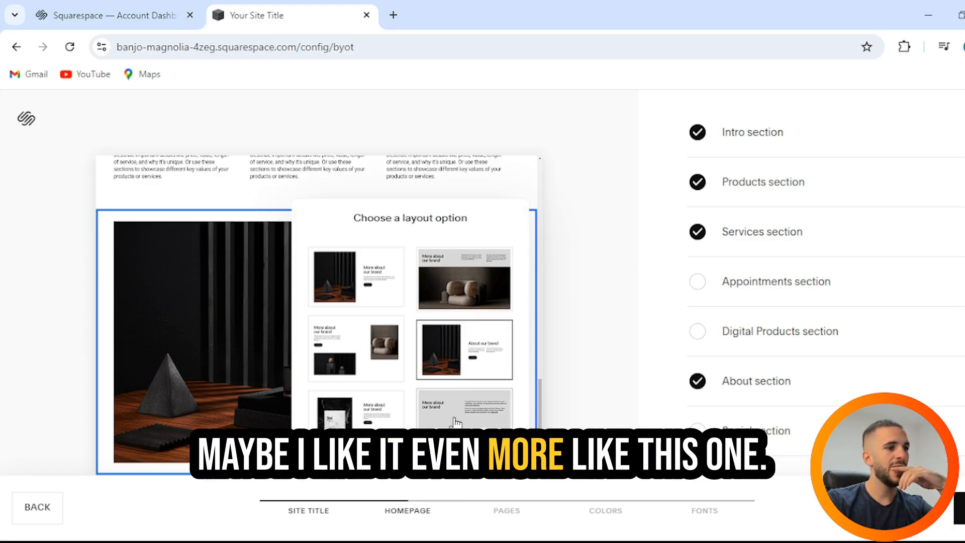
click(357, 370)
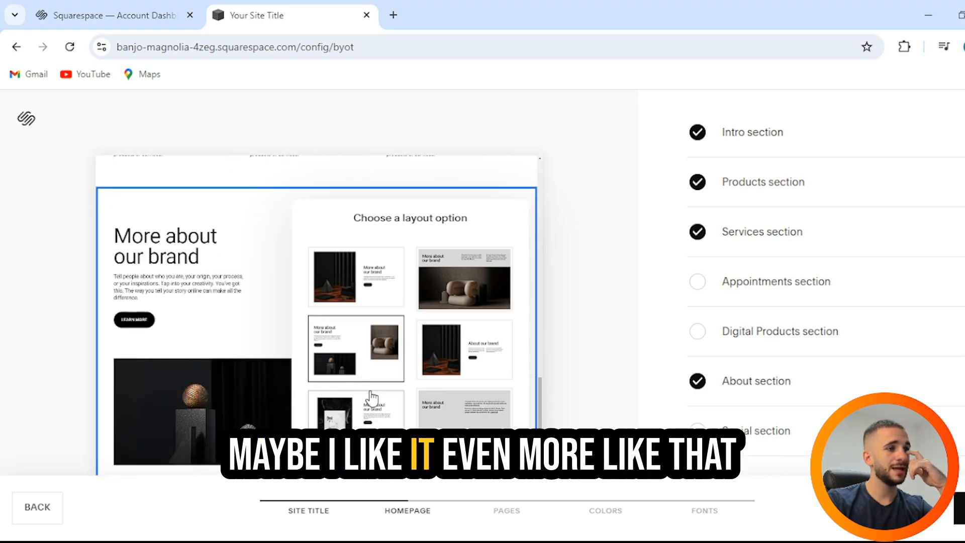
click(565, 277)
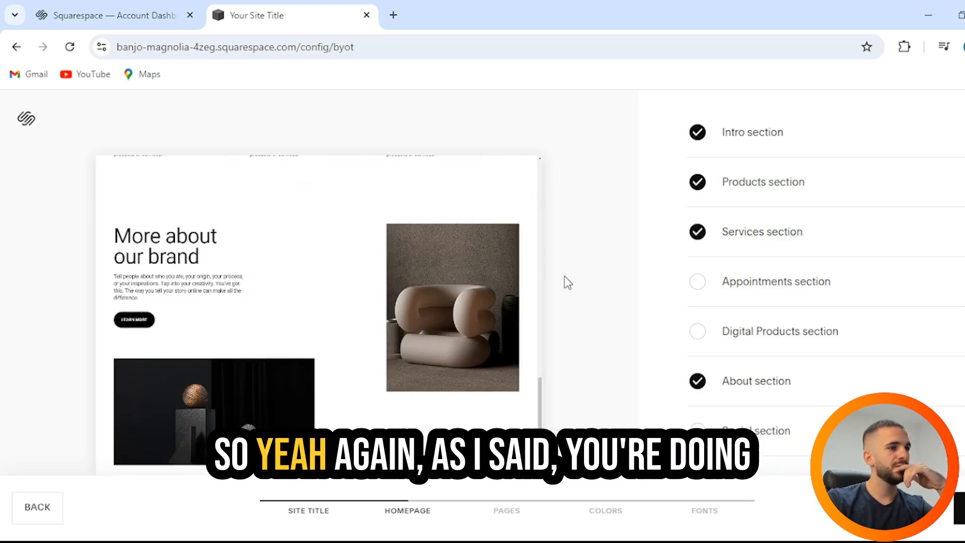
Add the Social and Footer sections to the homepage and continue to the page selection.
scroll(810, 392, down, 2)
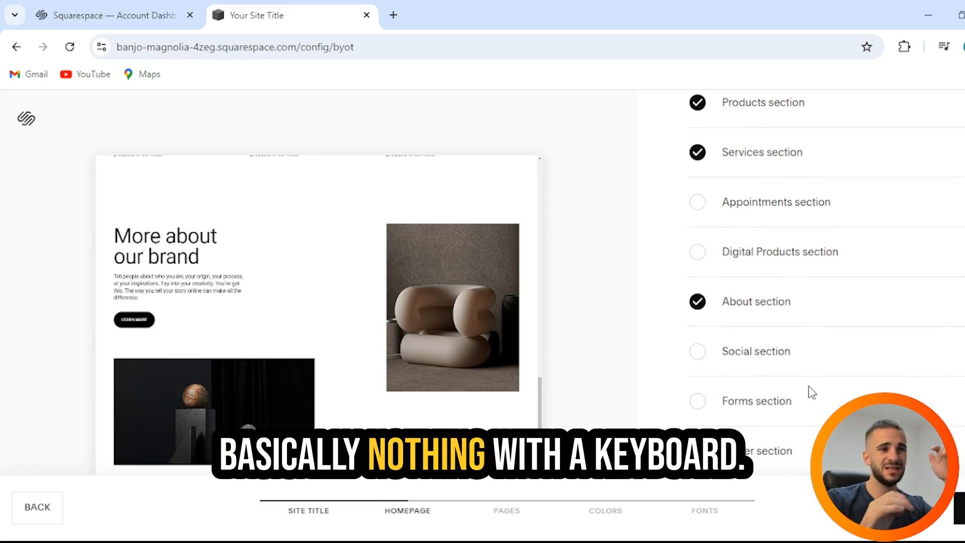
click(768, 352)
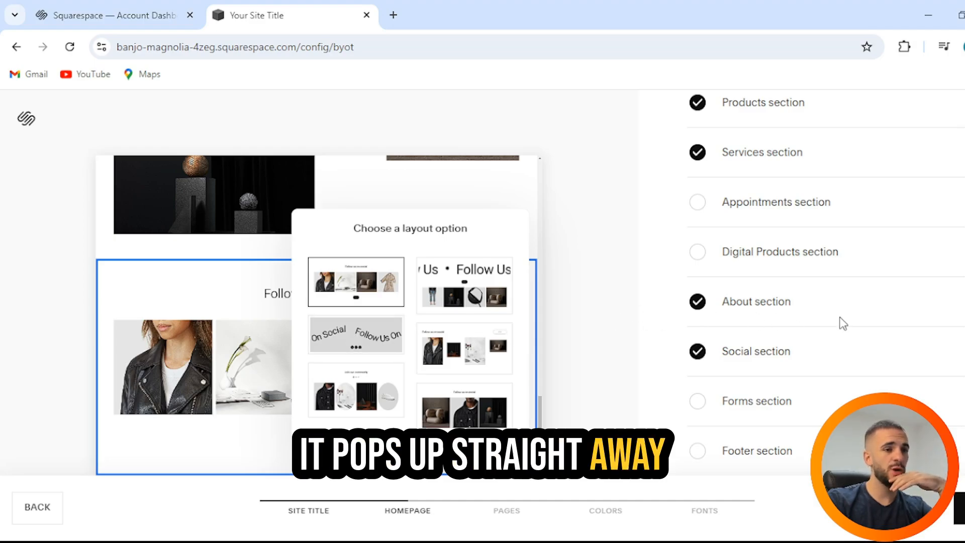
click(764, 458)
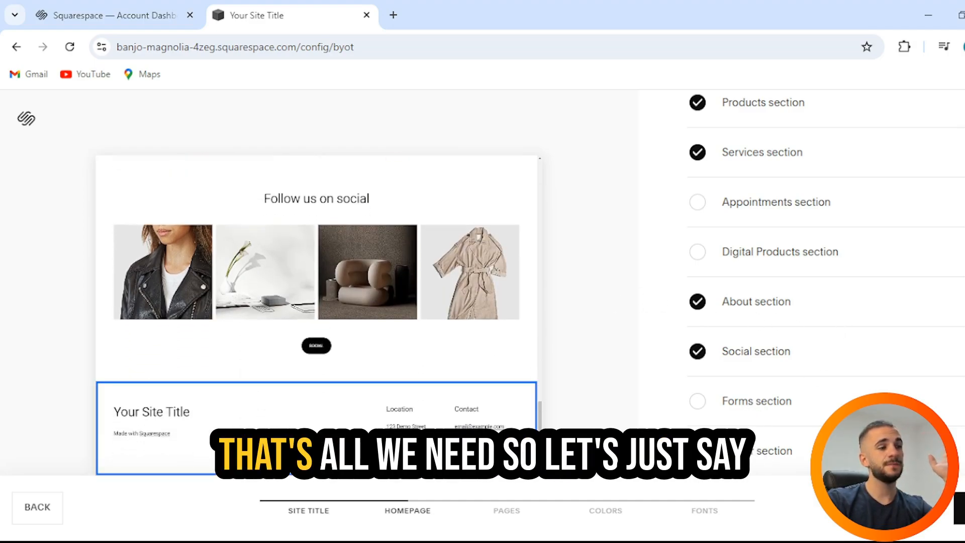
click(959, 507)
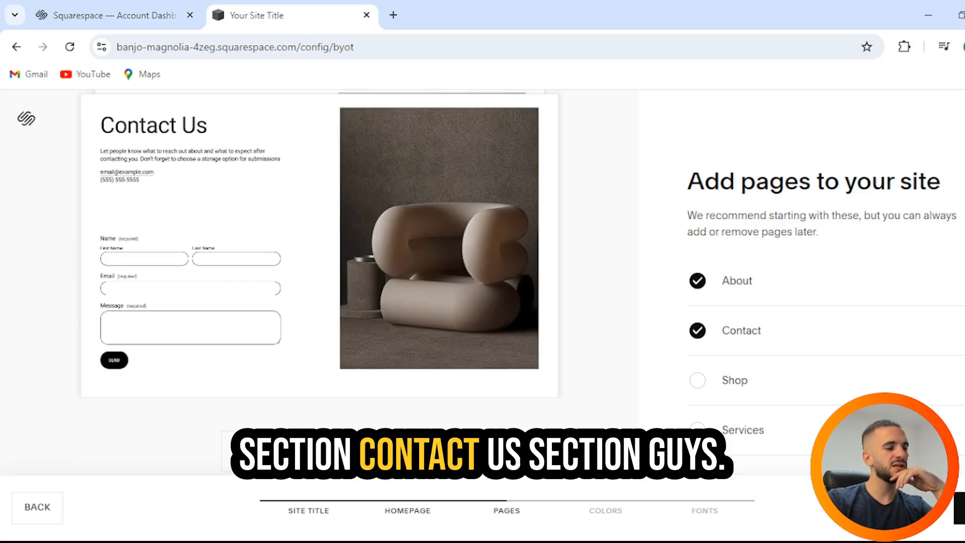
Add Services, Appointments and Course pages to the site alongside About and Contact.
scroll(784, 326, down, 2)
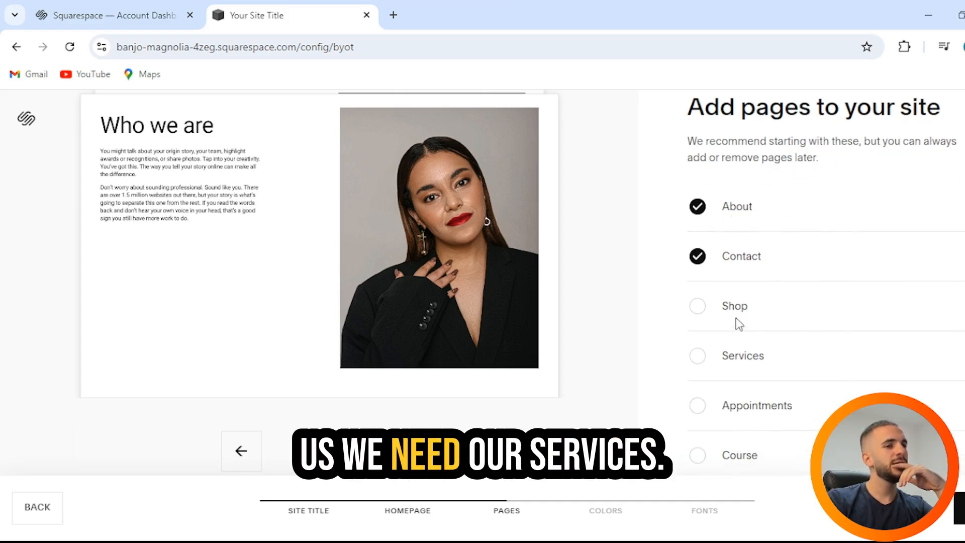
click(738, 359)
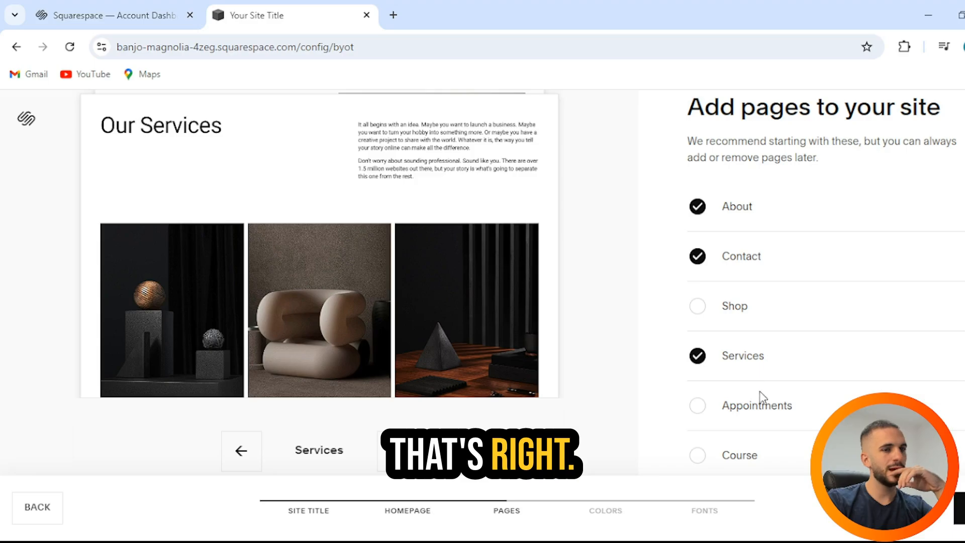
click(762, 412)
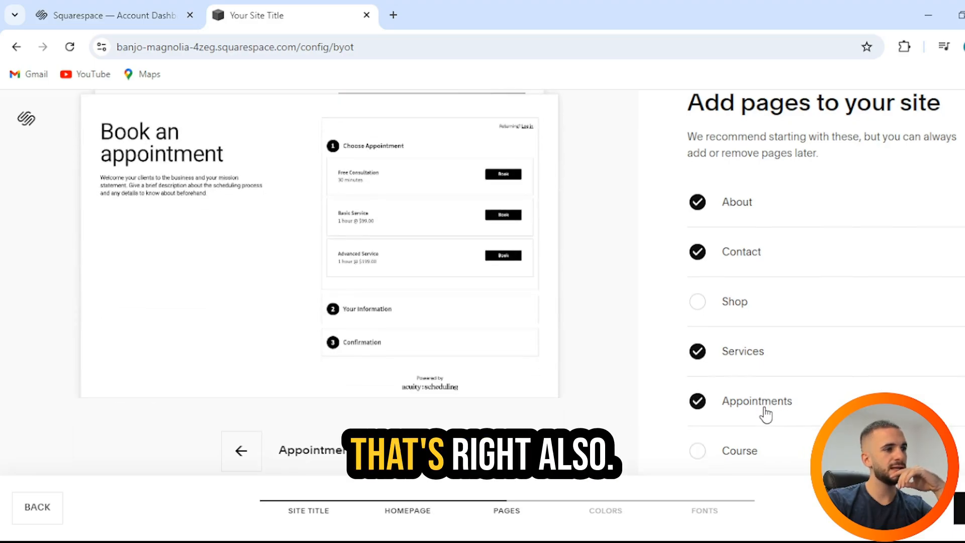
click(748, 458)
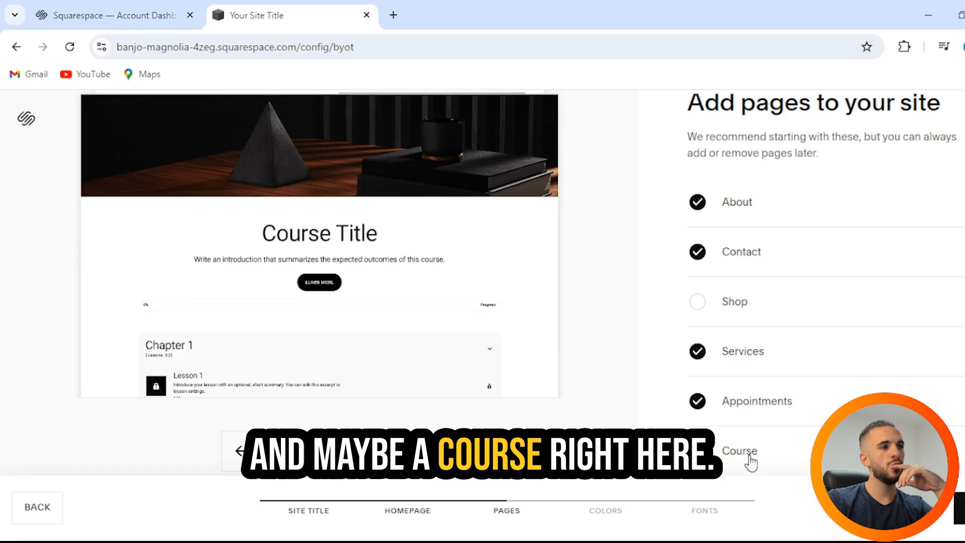
Browse the previews of all selected pages and continue to the color palette selection.
click(396, 452)
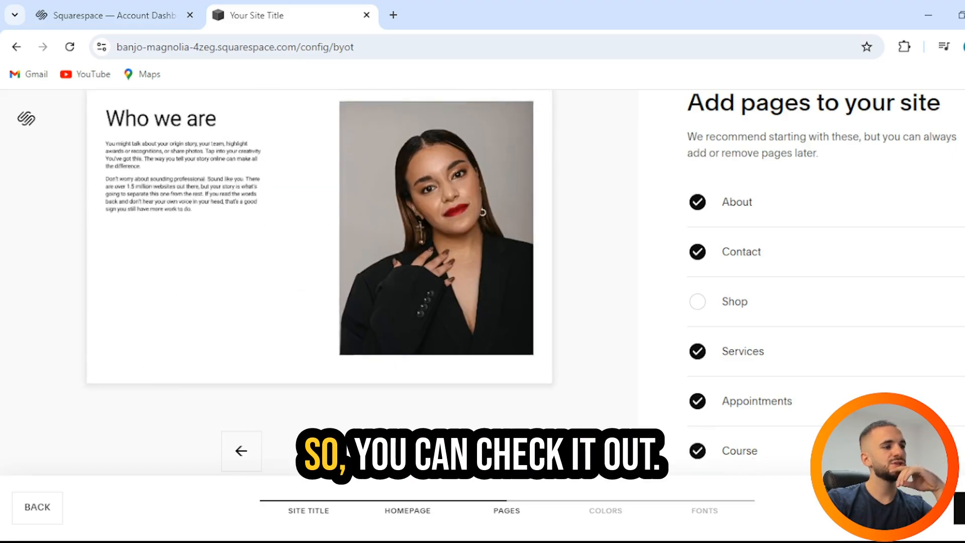
click(396, 451)
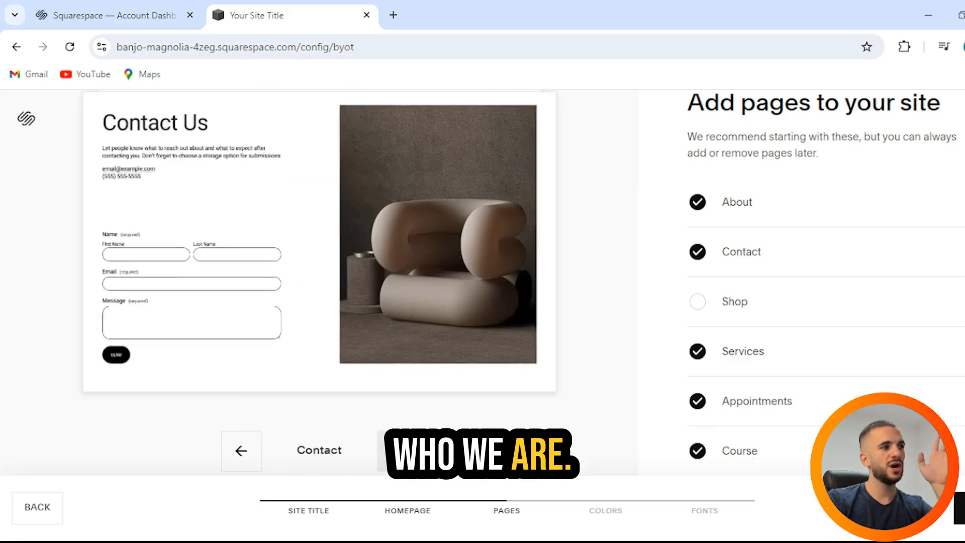
click(396, 452)
click(396, 452)
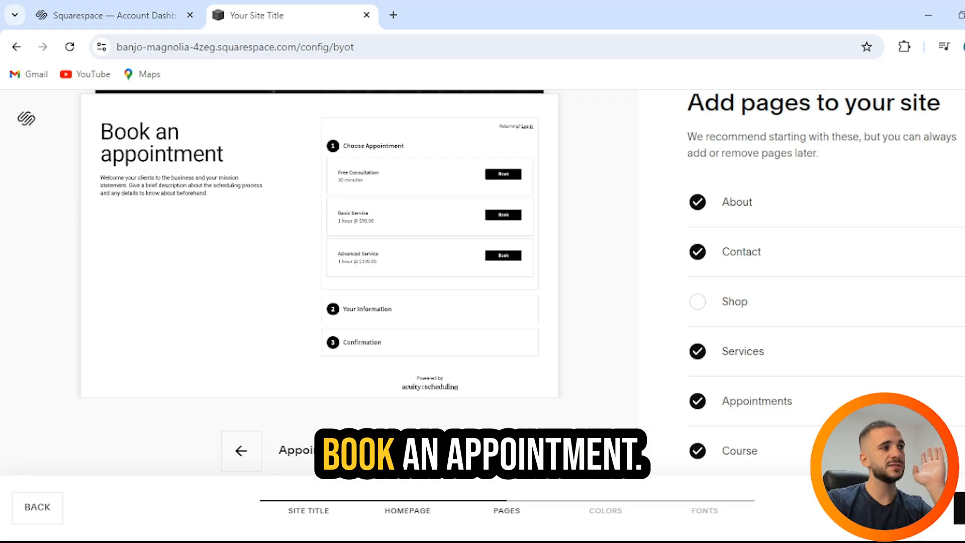
click(396, 452)
click(396, 452)
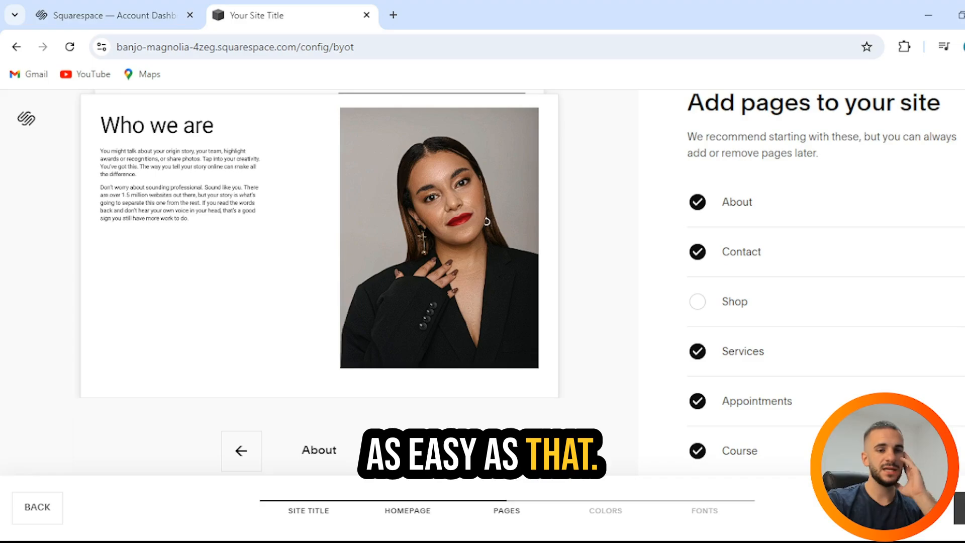
click(959, 508)
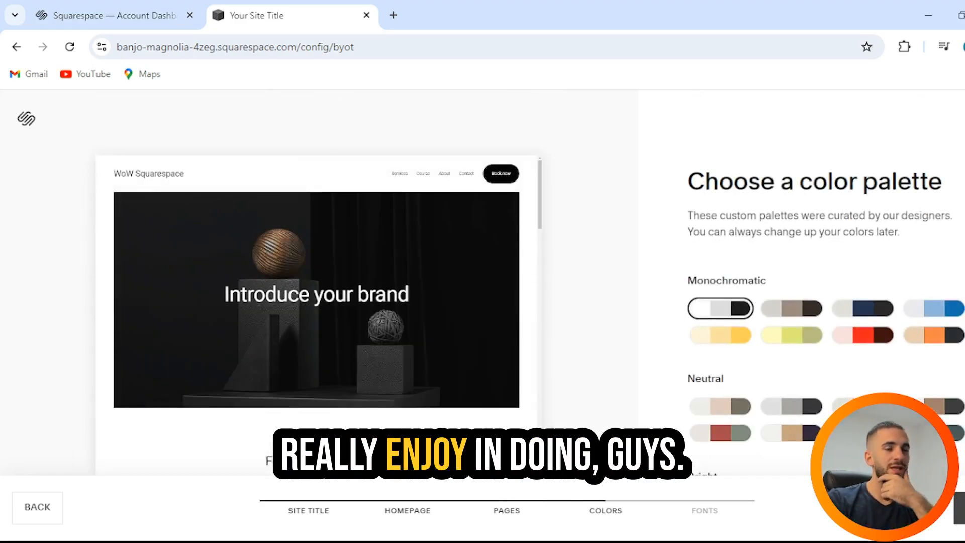
Try several Monochromatic, Neutral and Bold color palettes on the site preview, including the pink-and-red and navy ones.
click(861, 330)
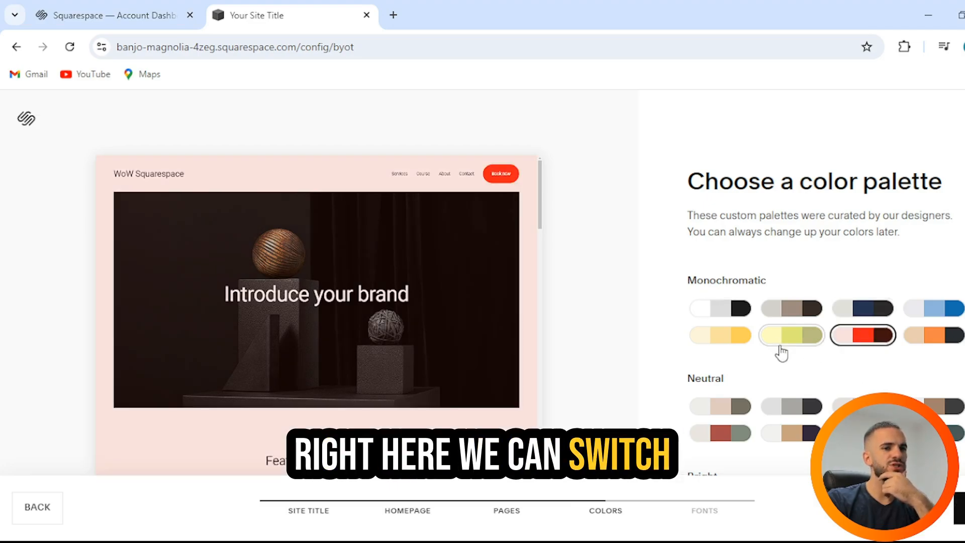
click(784, 336)
click(698, 342)
click(742, 434)
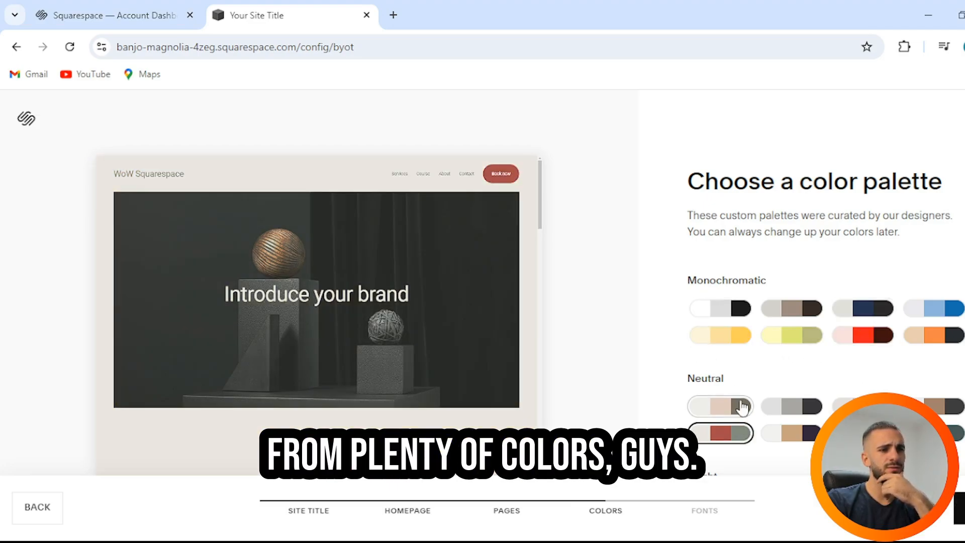
scroll(748, 402, down, 3)
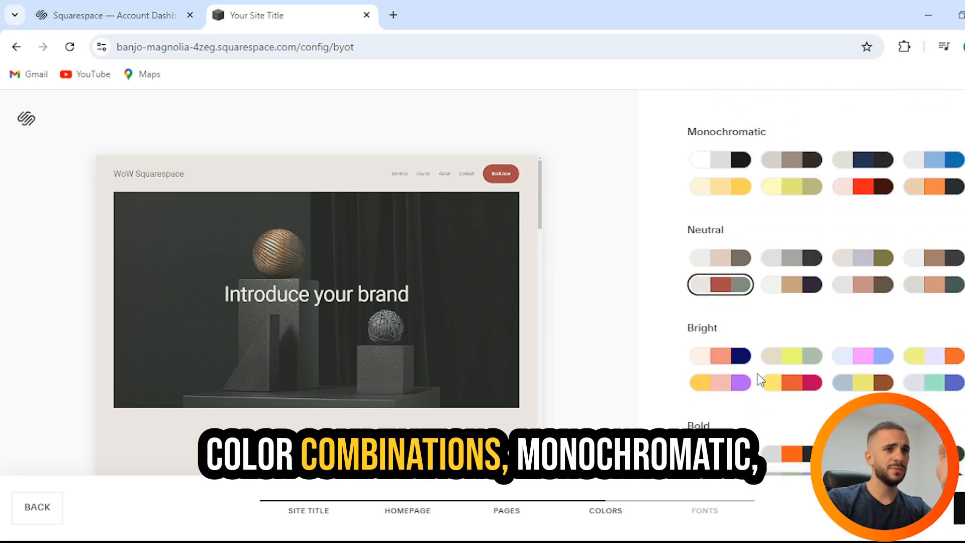
scroll(754, 392, down, 1)
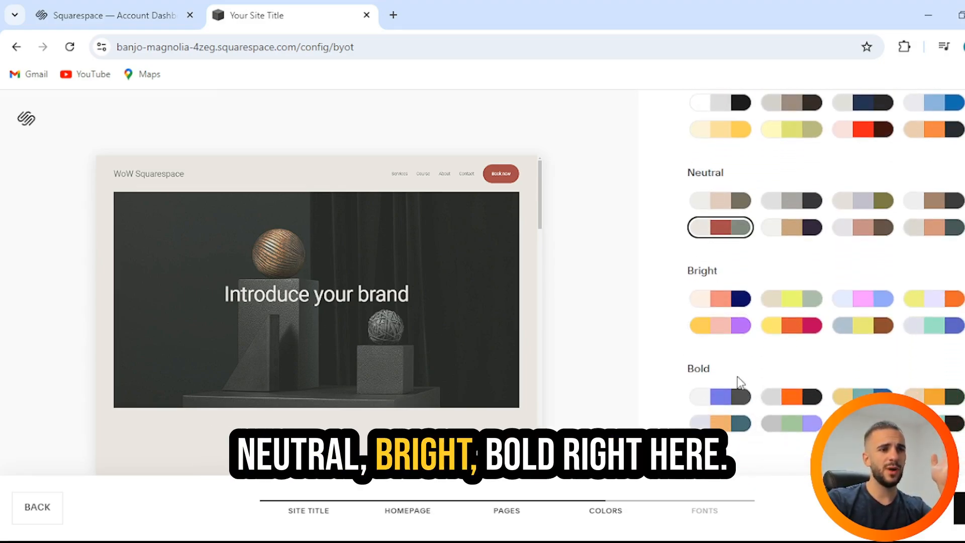
click(743, 394)
scroll(825, 366, up, 3)
click(862, 284)
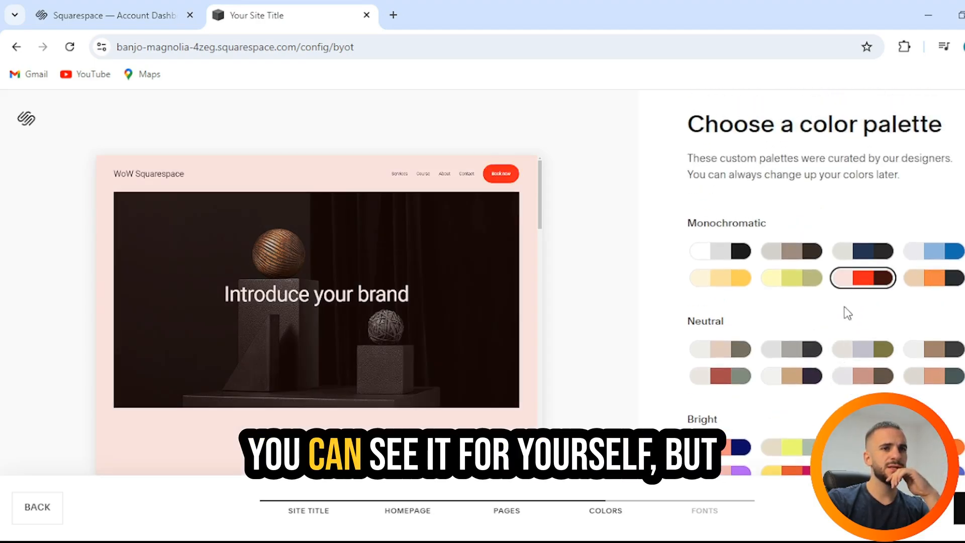
click(856, 254)
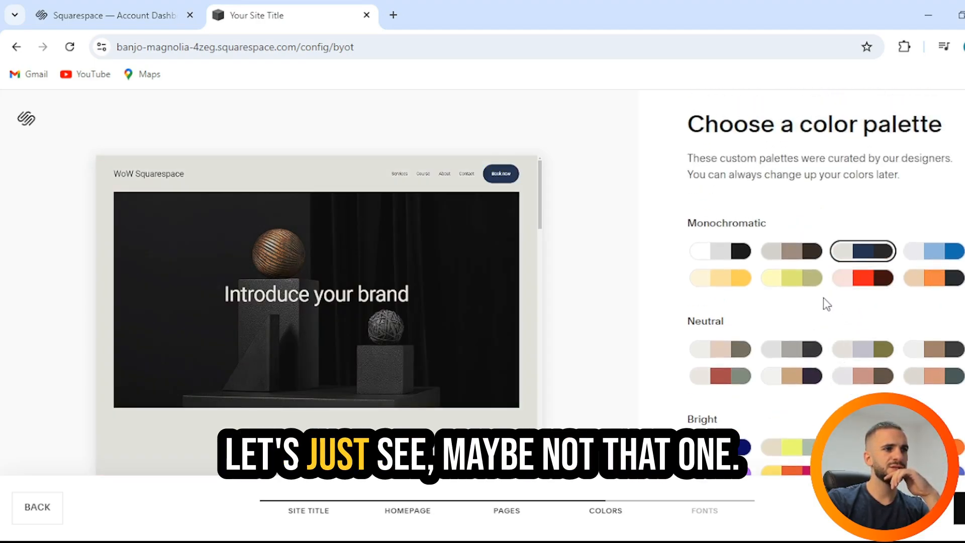
Apply the last palette in the Bold group, with a light gray background and black button, and continue to the fonts.
scroll(814, 322, down, 3)
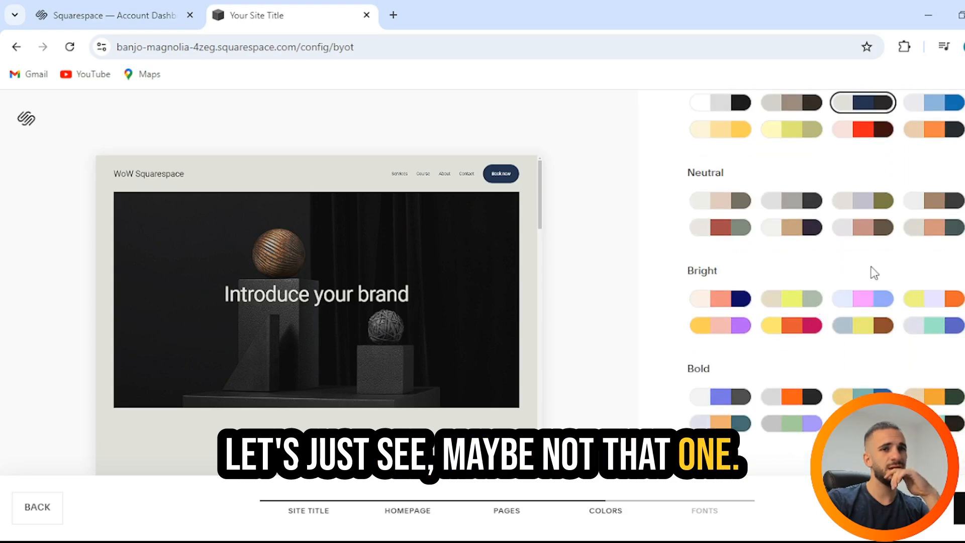
click(949, 423)
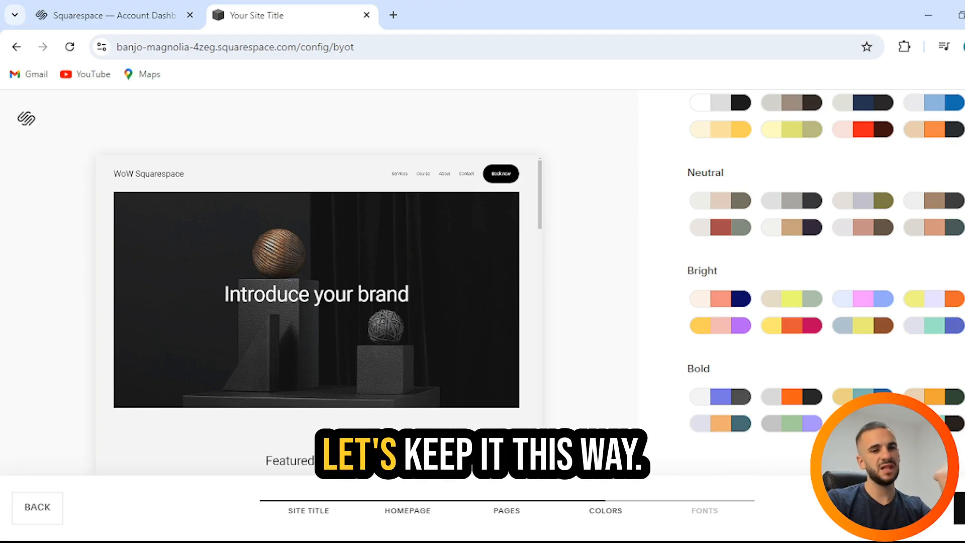
click(958, 508)
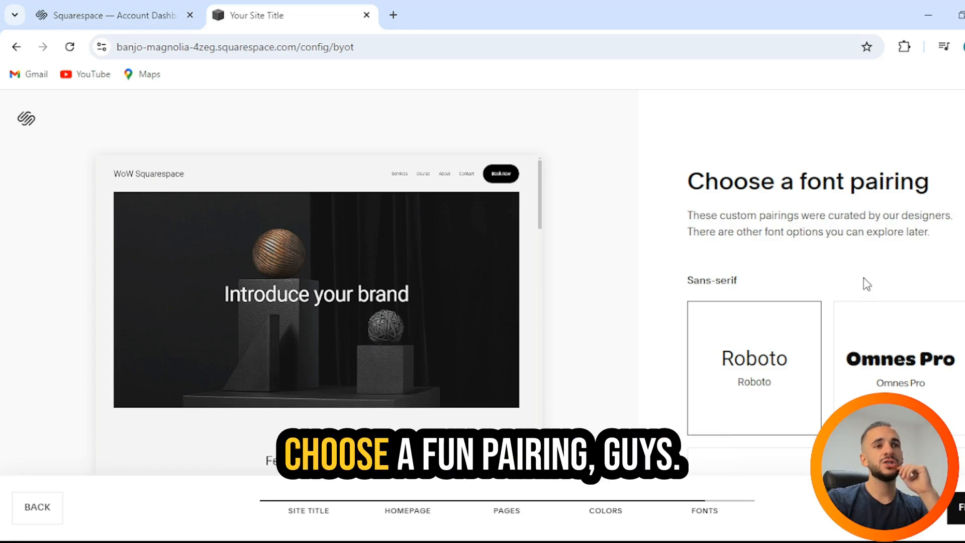
Choose the Serif font pairing Baskerville Display PT with Freight Text Pro and finish the template design.
scroll(864, 278, down, 7)
scroll(864, 278, down, 5)
scroll(865, 277, up, 10)
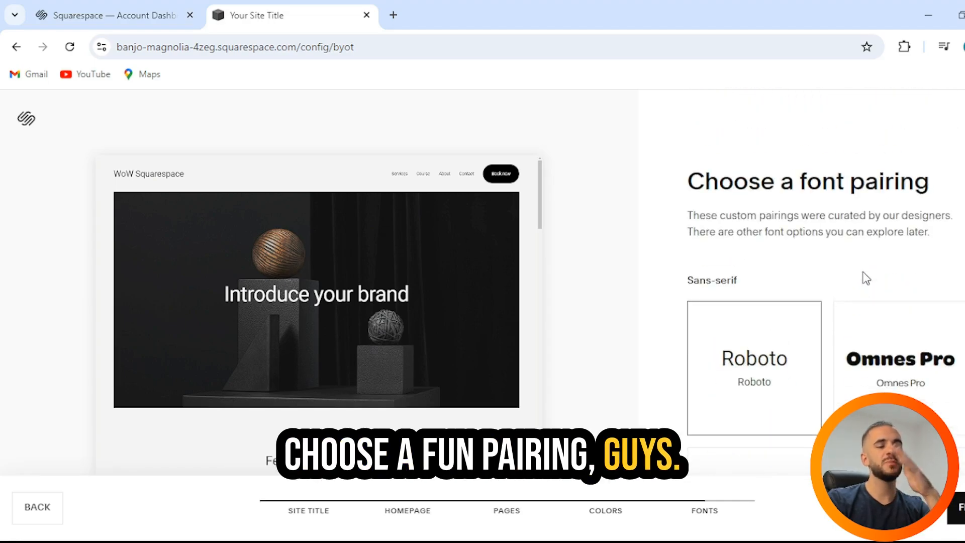
scroll(865, 276, down, 10)
click(763, 346)
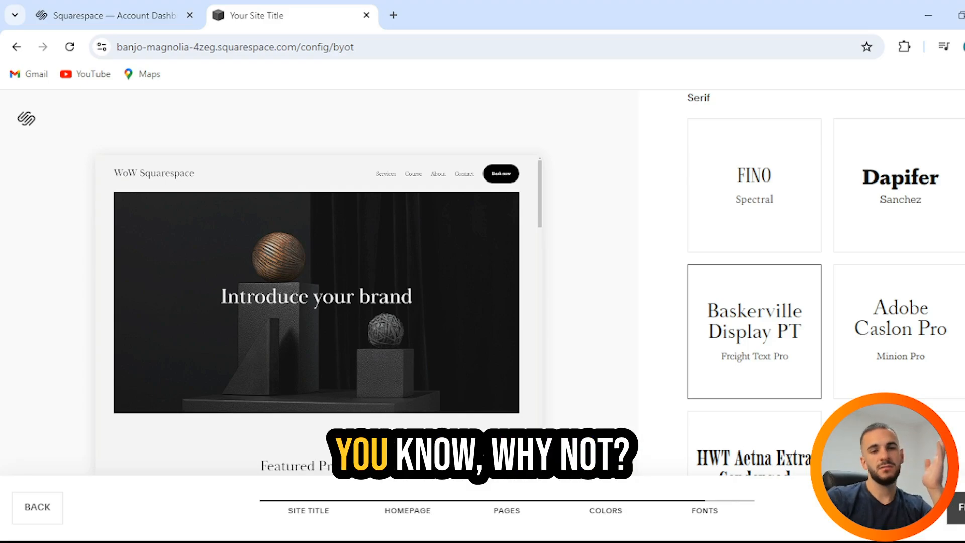
click(957, 508)
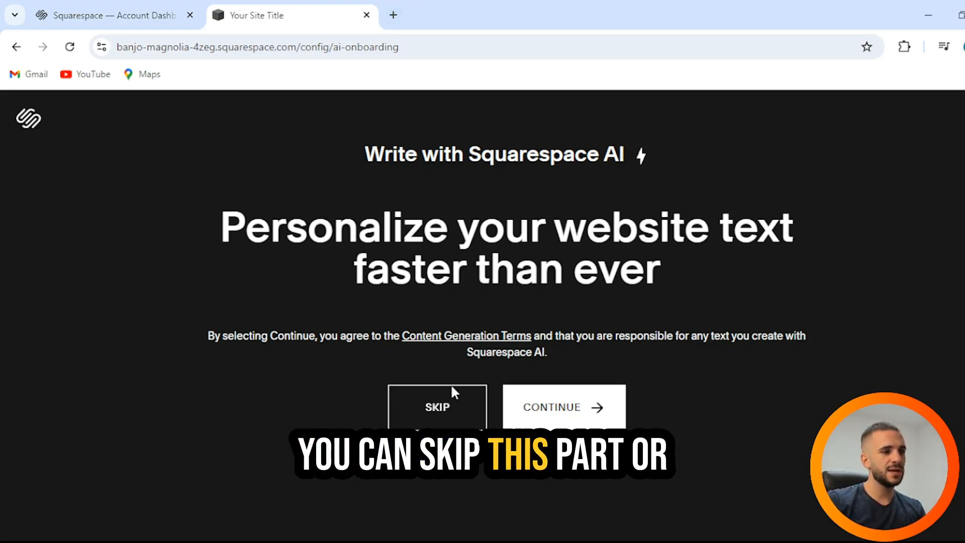
Continue with Squarespace AI and begin the site description with "Wave of Wealth is a youtube channel that provides their community".
click(550, 407)
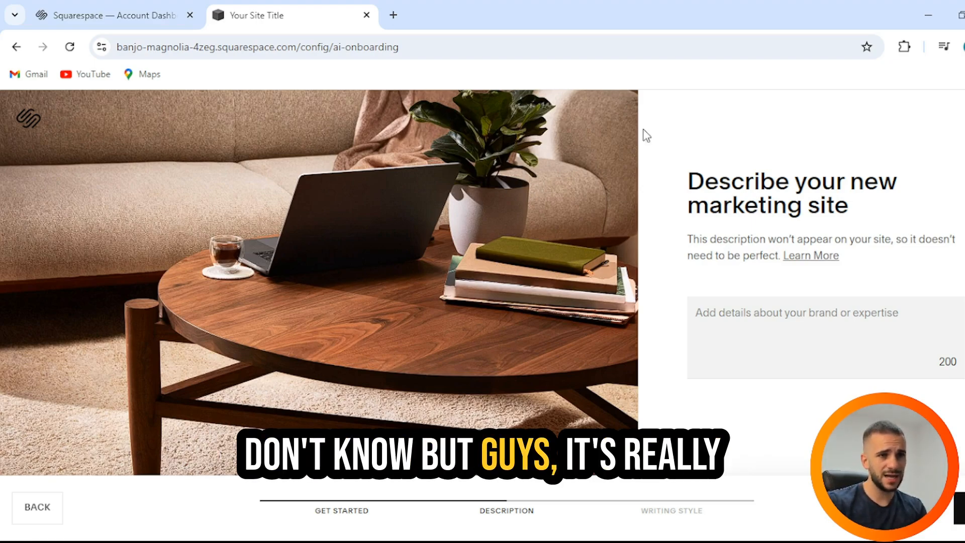
click(749, 324)
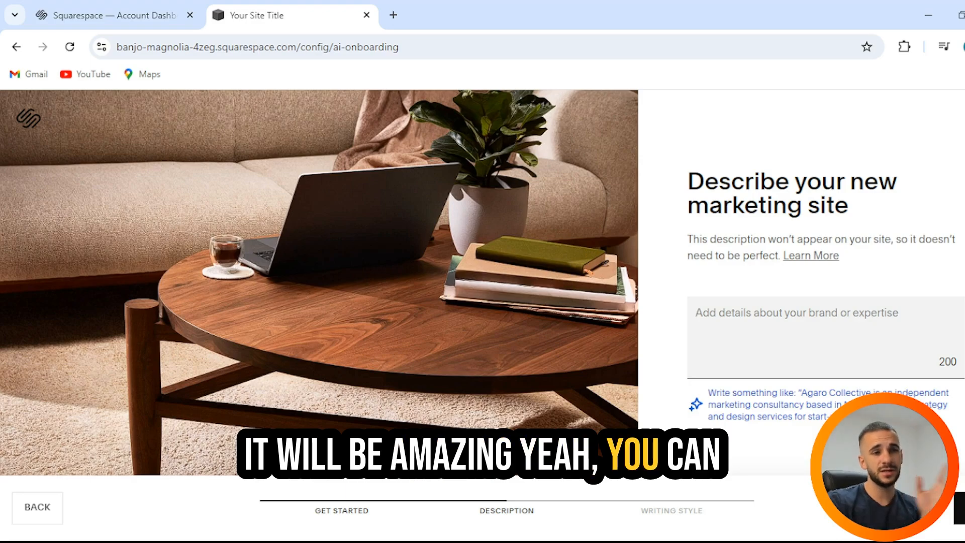
click(806, 424)
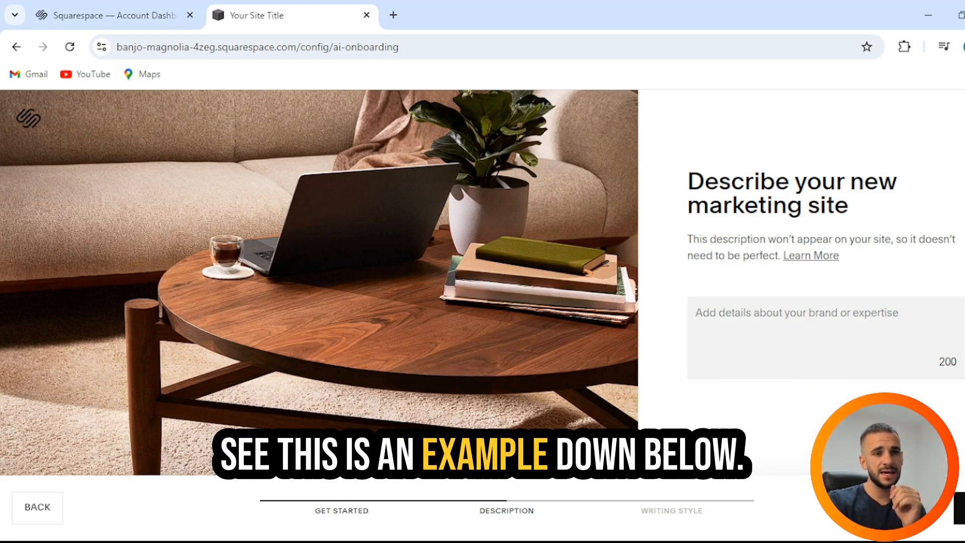
click(767, 335)
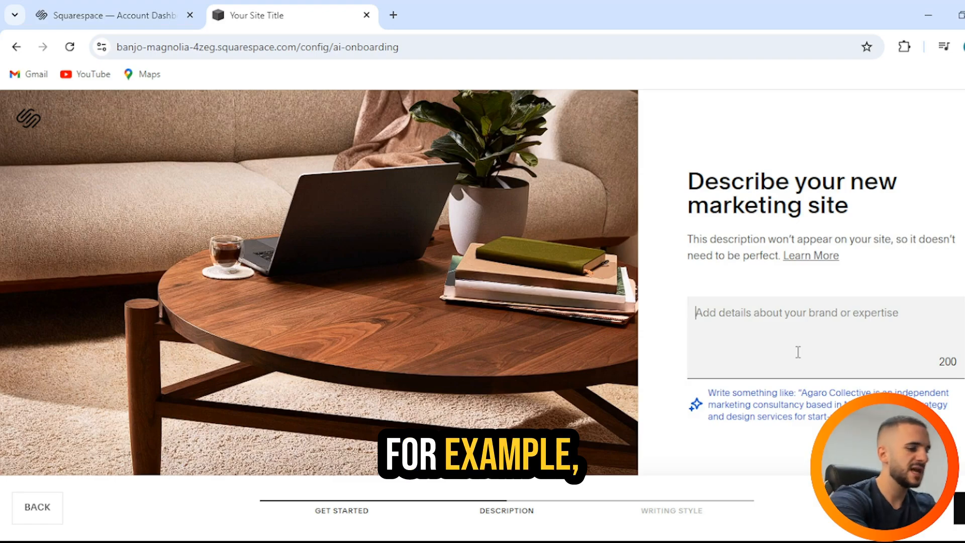
text(Wav)
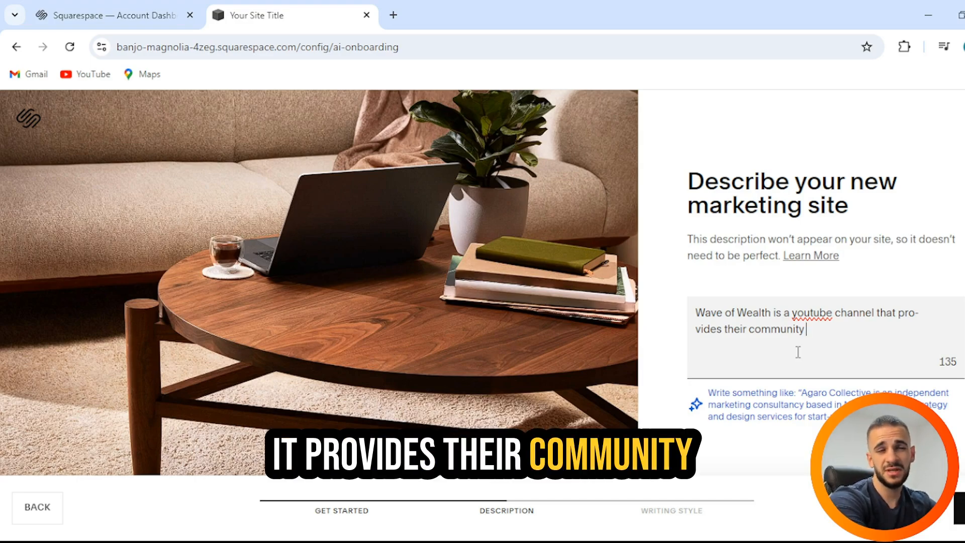
Complete the description with "usfeful insights related online bussines" and continue to the writing style choice.
text(usf)
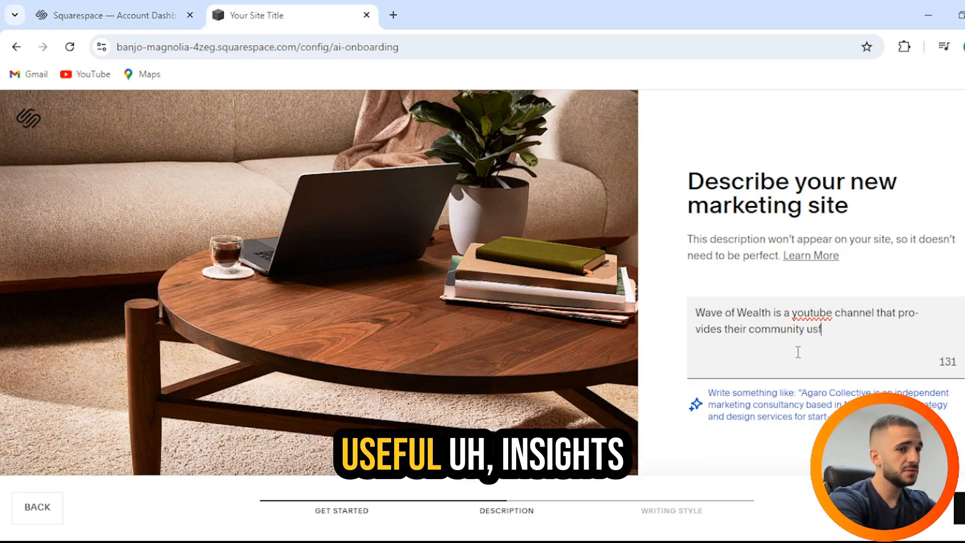
text(u)
key(BackSpace)
text(e)
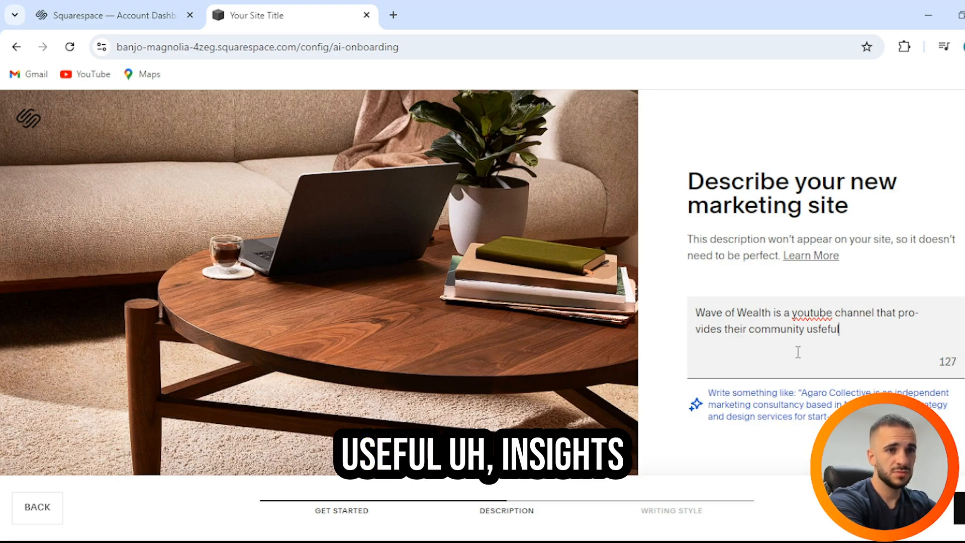
text(ful insi)
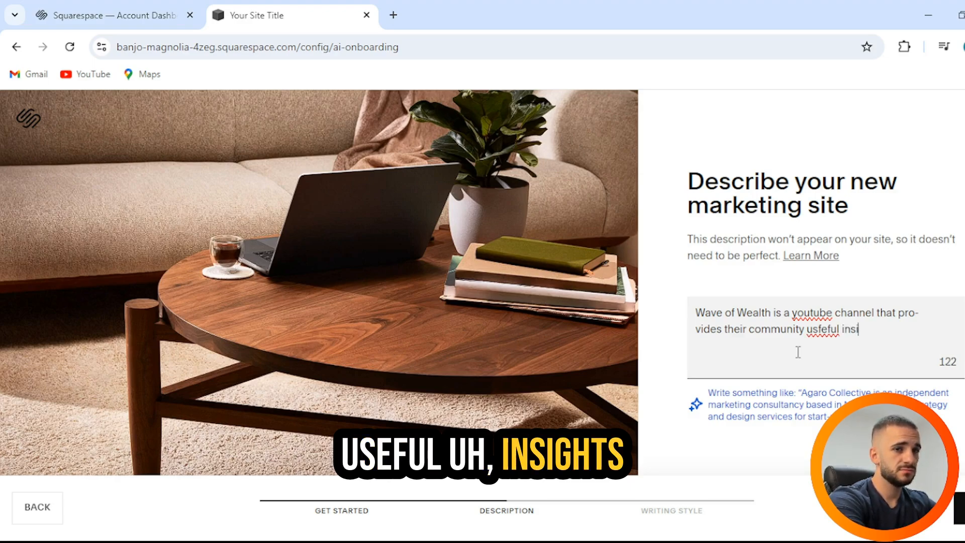
text(ghts)
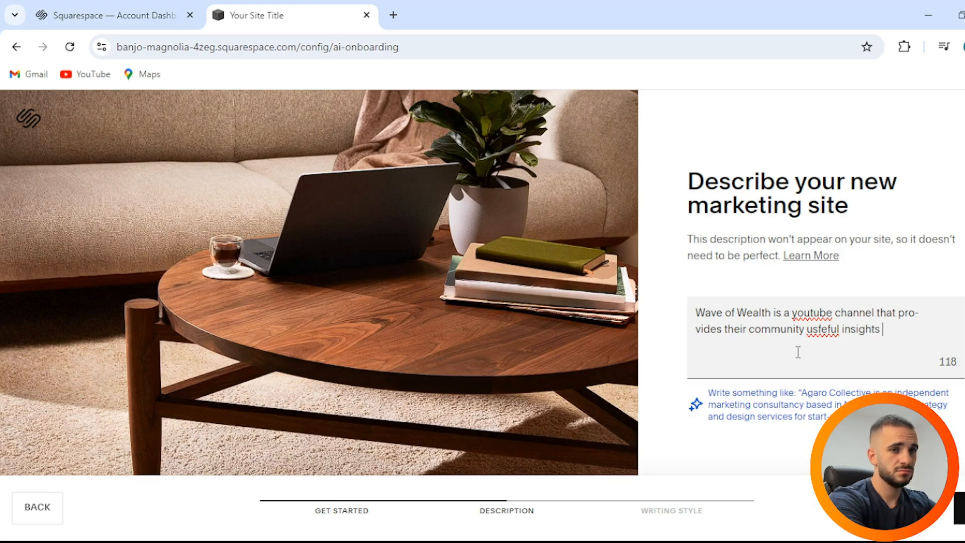
text( rela)
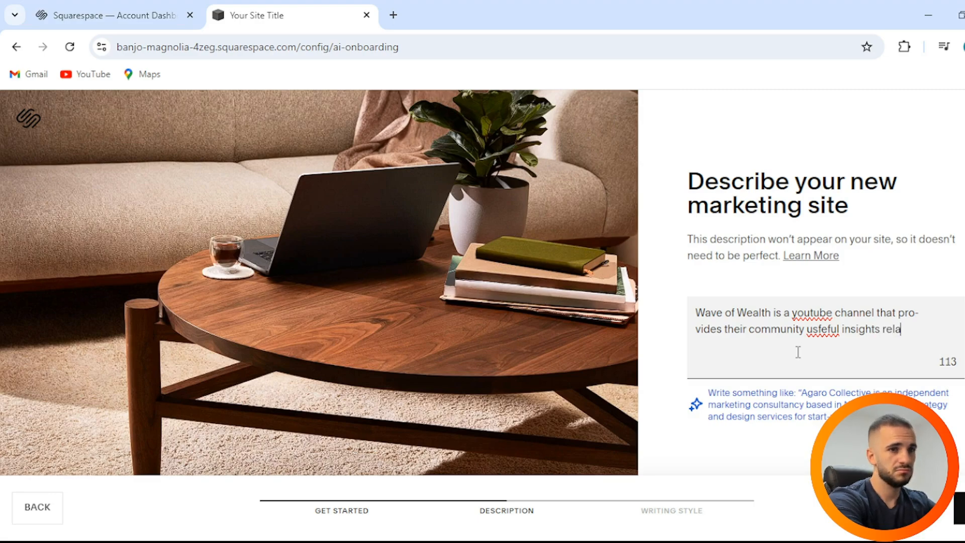
text(ted )
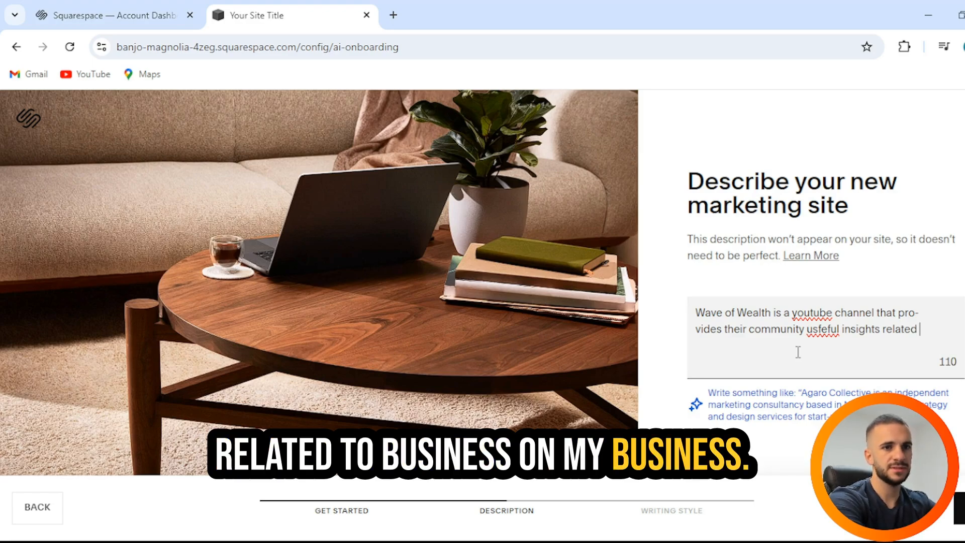
text(online bussines)
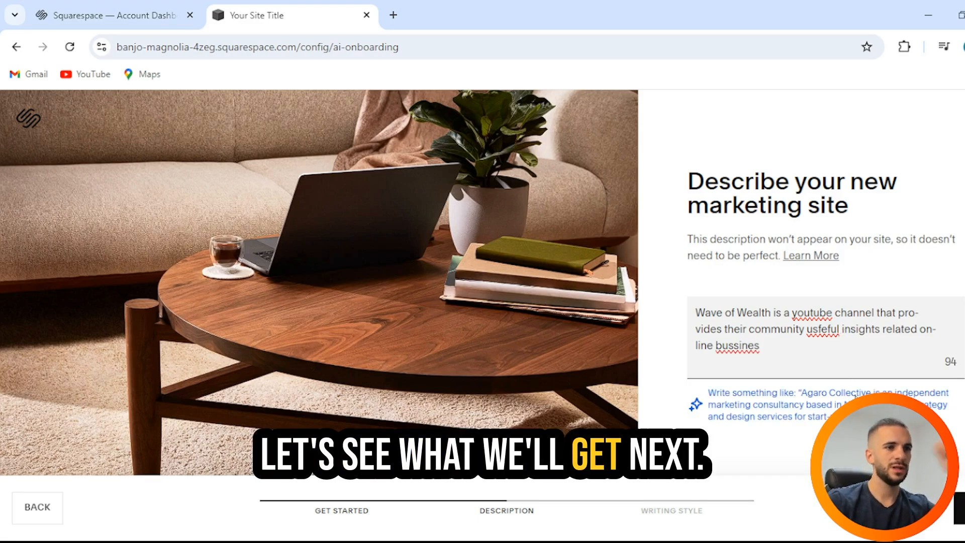
click(959, 508)
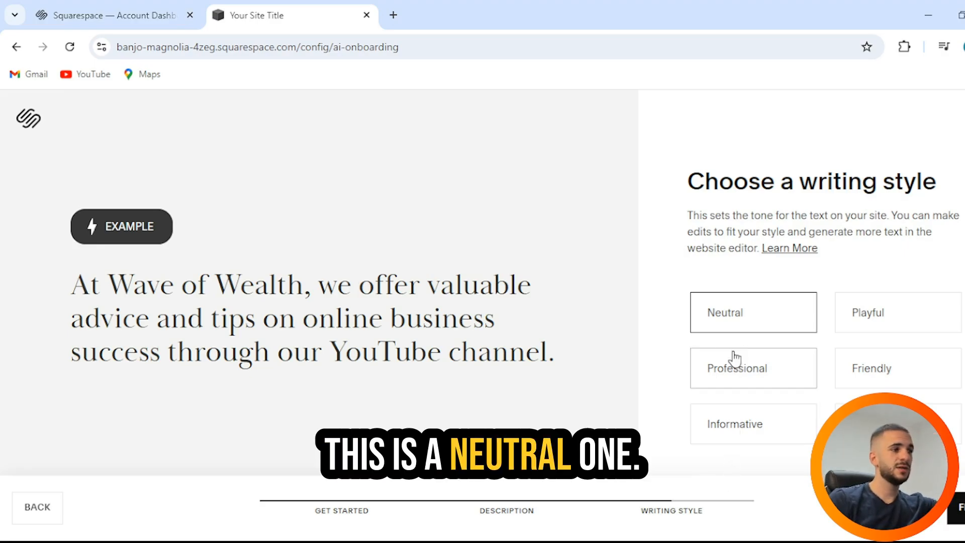
Compare the Playful writing style with the one next to Informative, keep the latter and finish the AI setup.
click(895, 323)
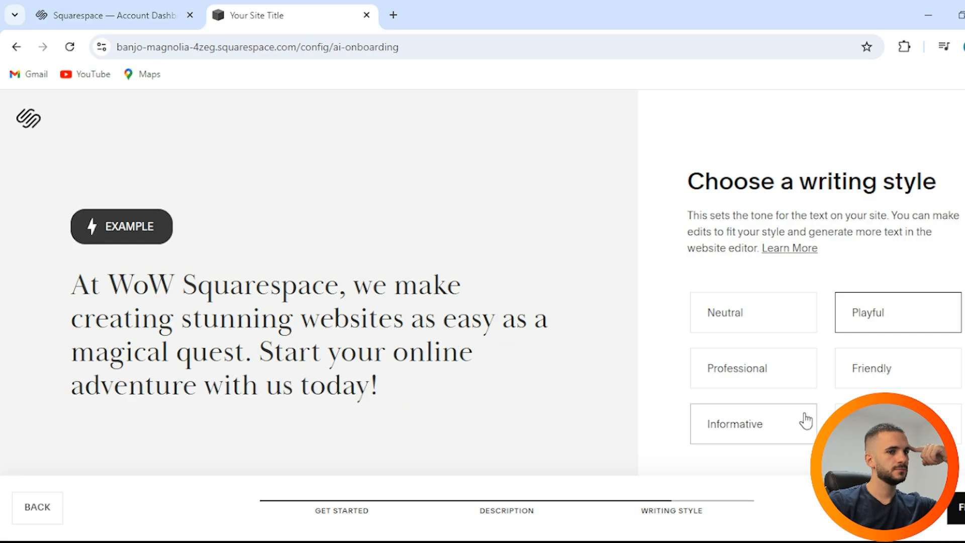
click(844, 437)
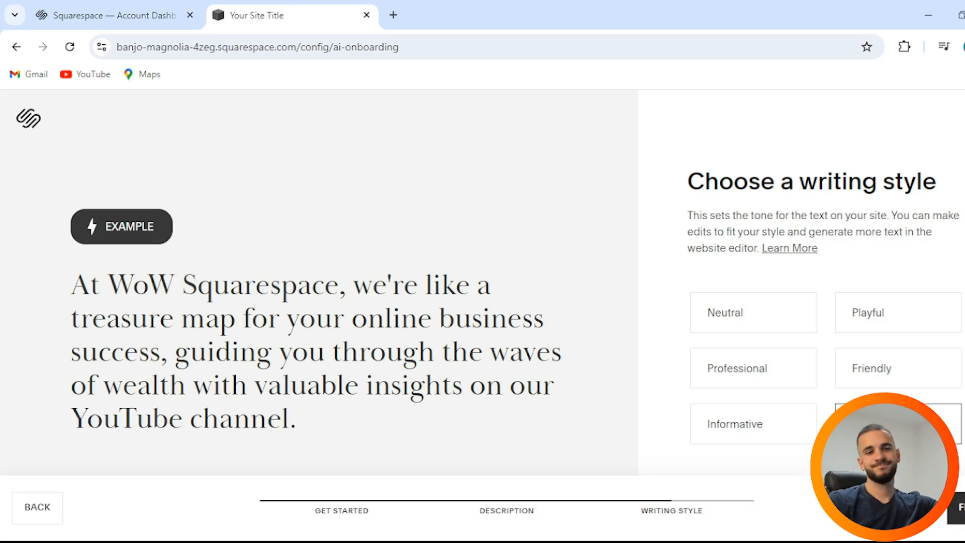
click(957, 507)
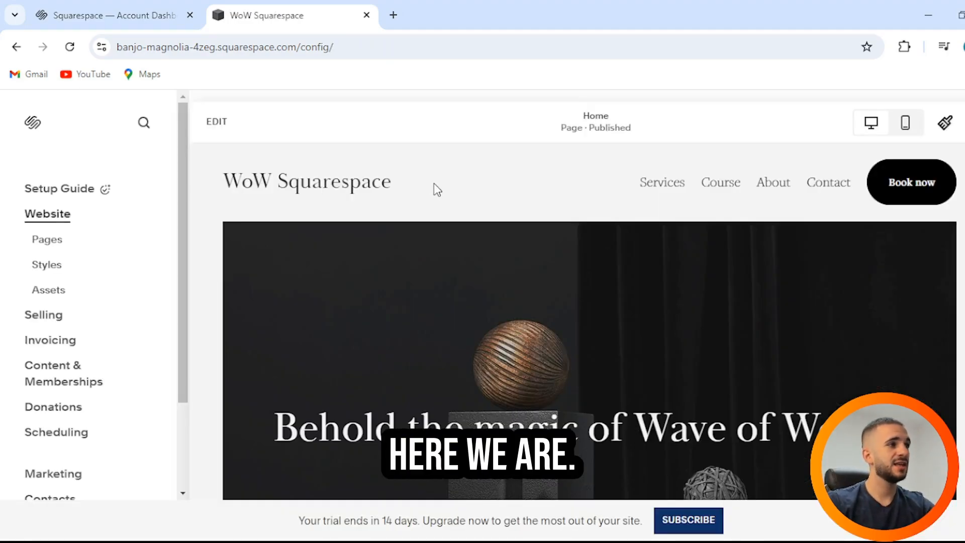
Look over the generated Home page and open it for editing.
scroll(433, 183, down, 15)
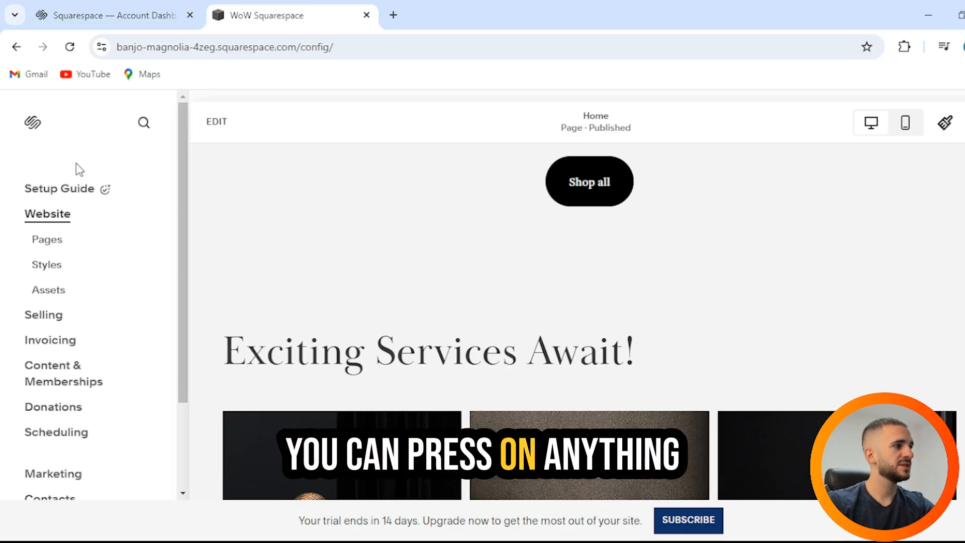
click(226, 130)
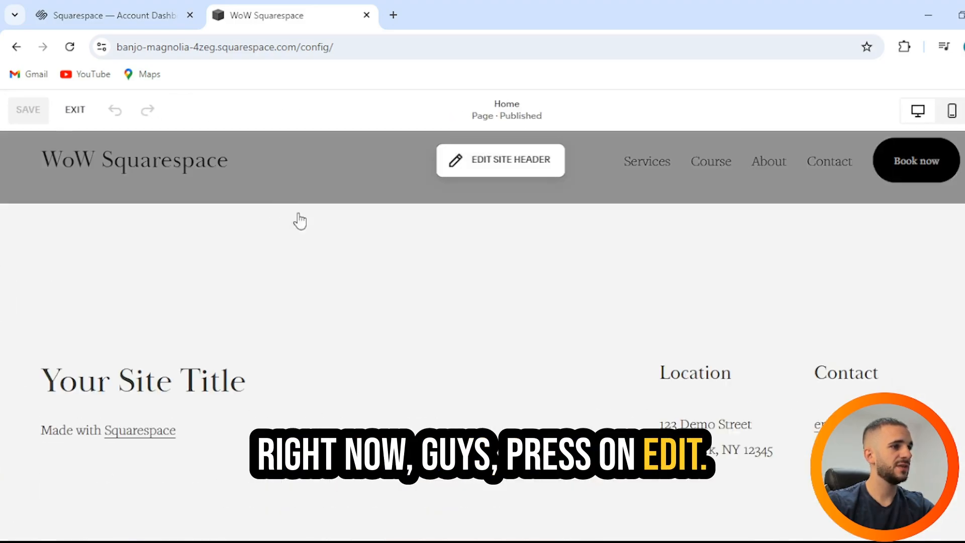
Examine the generated text and layout of the Home page sections, from the banner down to the chair image section.
scroll(341, 227, down, 8)
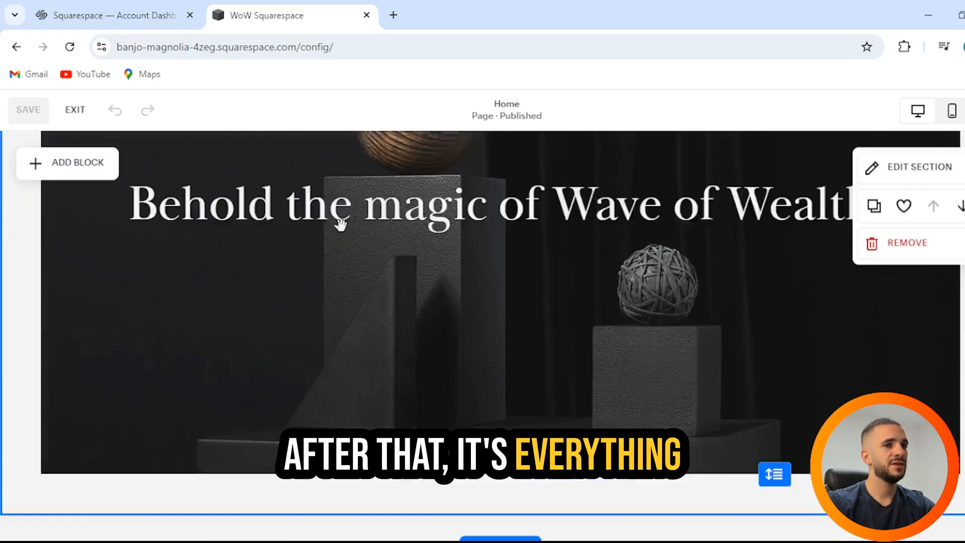
scroll(641, 332, up, 3)
scroll(635, 329, down, 4)
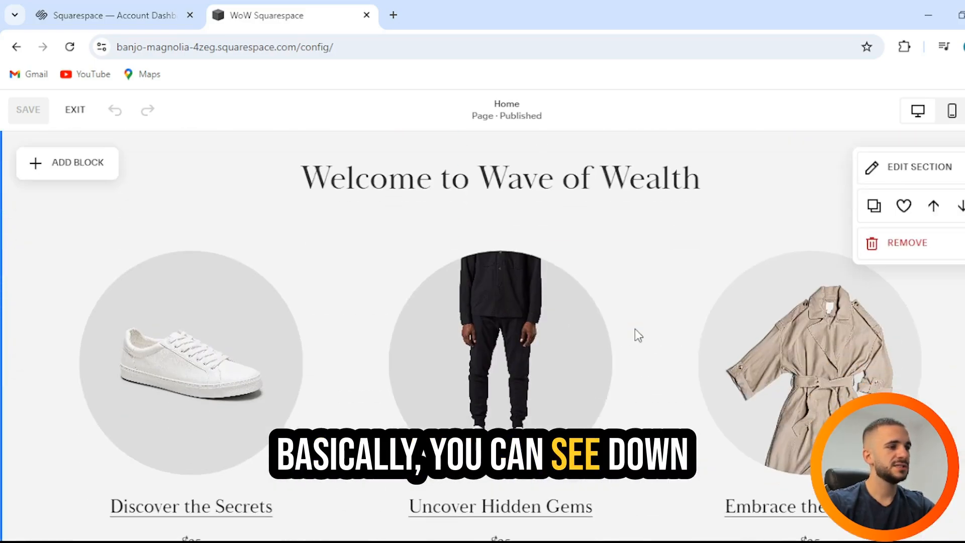
scroll(633, 326, up, 2)
scroll(632, 322, down, 8)
scroll(633, 325, down, 10)
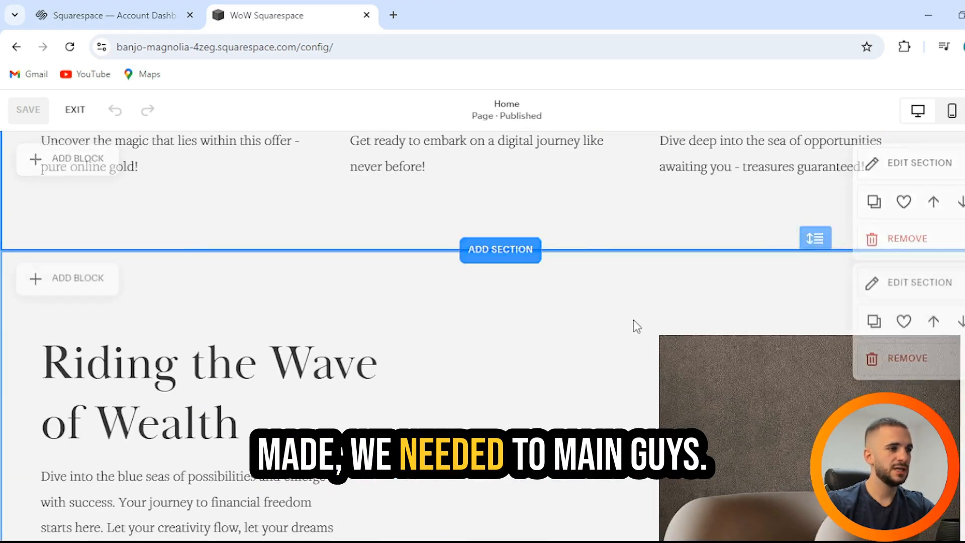
scroll(633, 320, up, 11)
scroll(400, 306, down, 8)
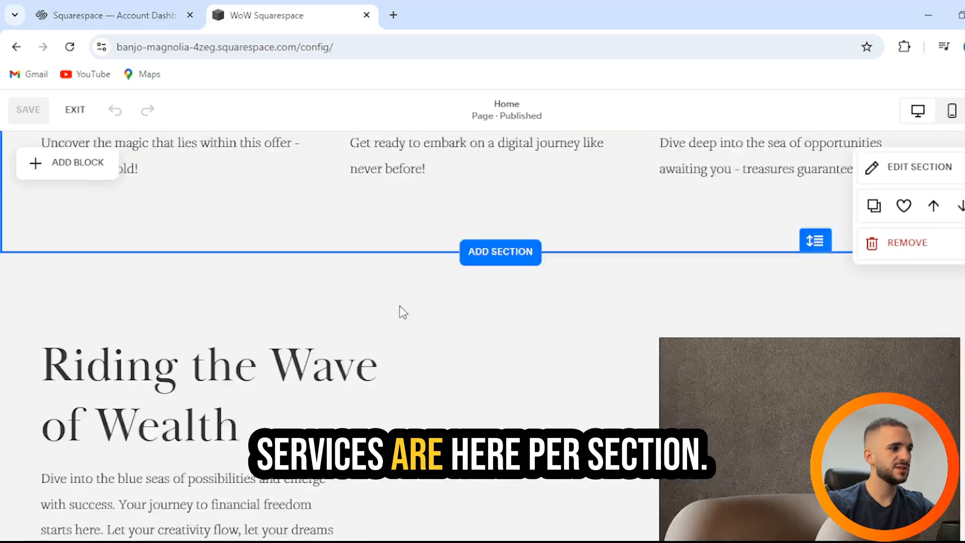
scroll(409, 306, down, 10)
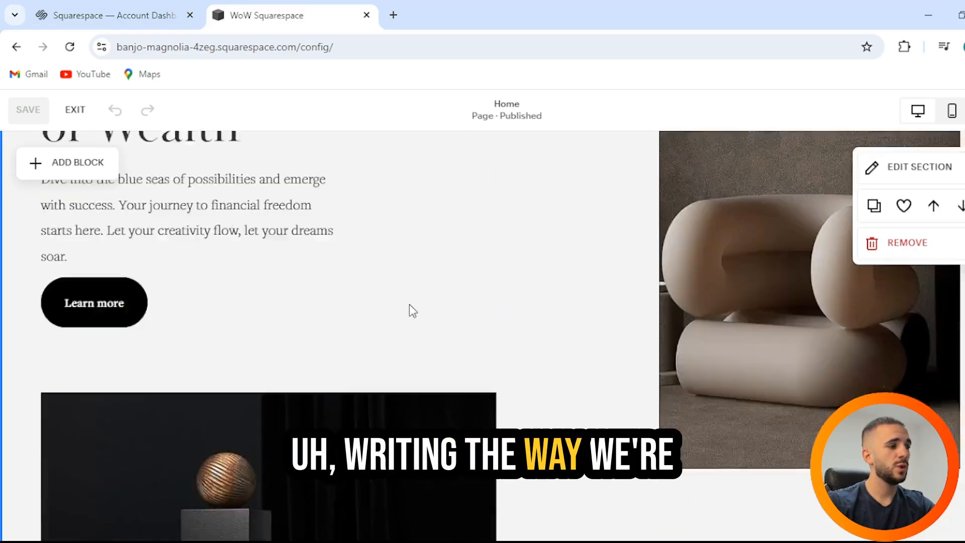
Open the section library for the spot above the footer and look through its categories and Contact layouts.
scroll(412, 302, up, 6)
scroll(413, 306, down, 9)
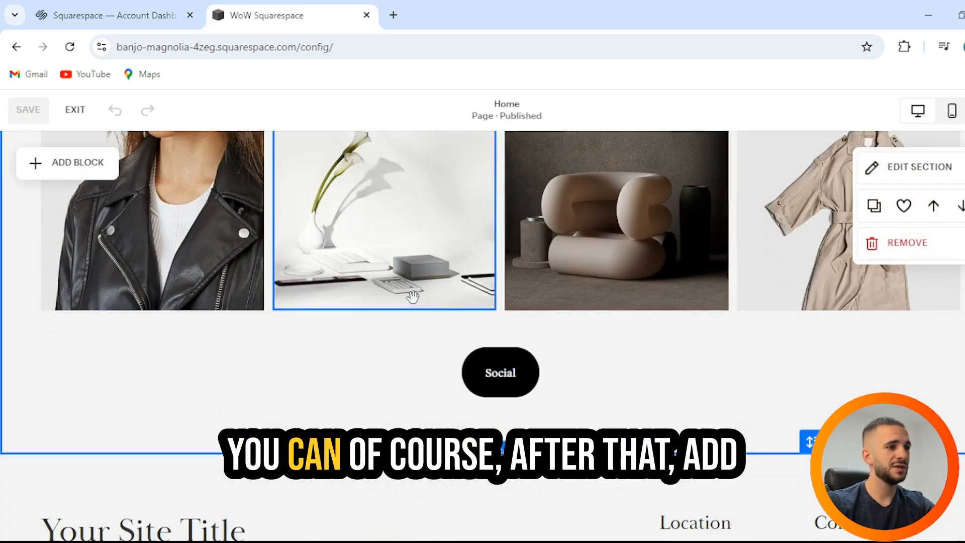
click(516, 303)
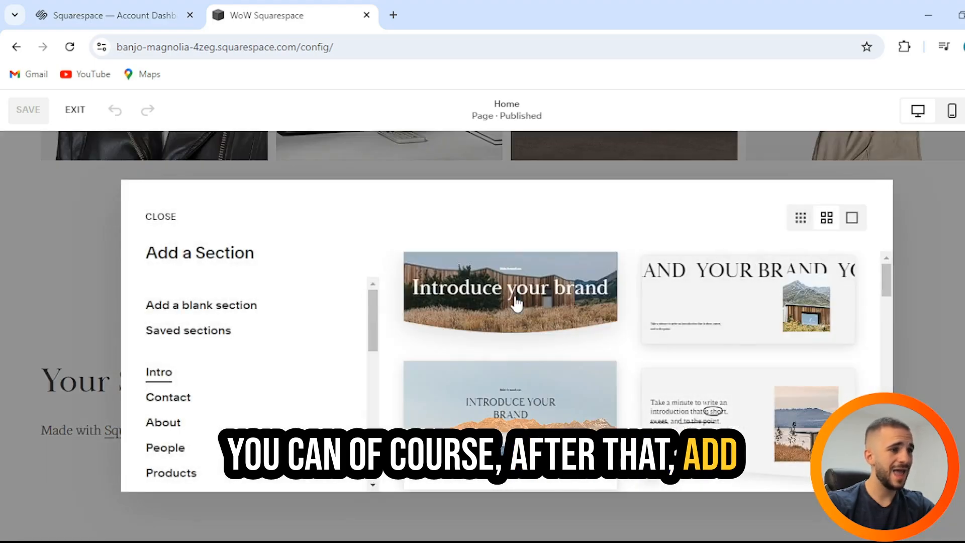
scroll(231, 347, down, 5)
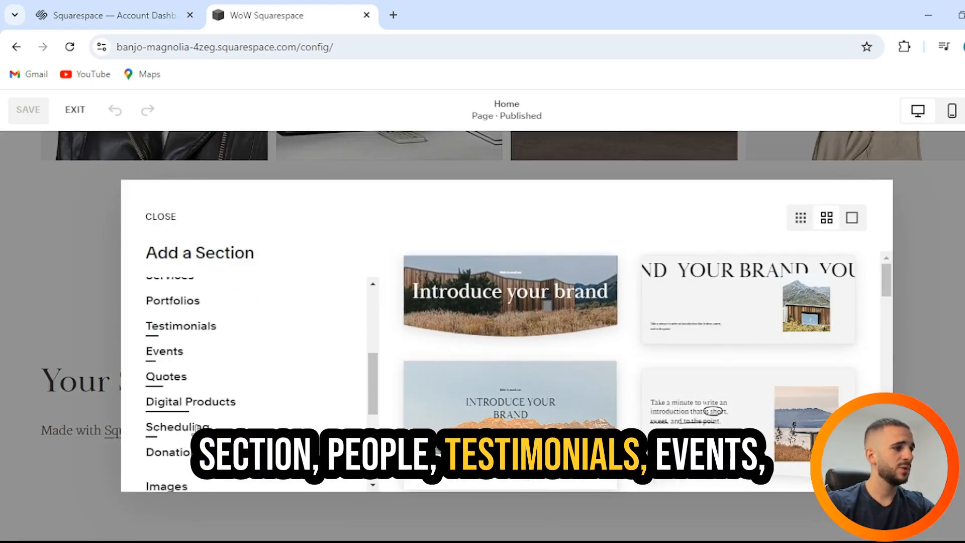
scroll(246, 350, up, 5)
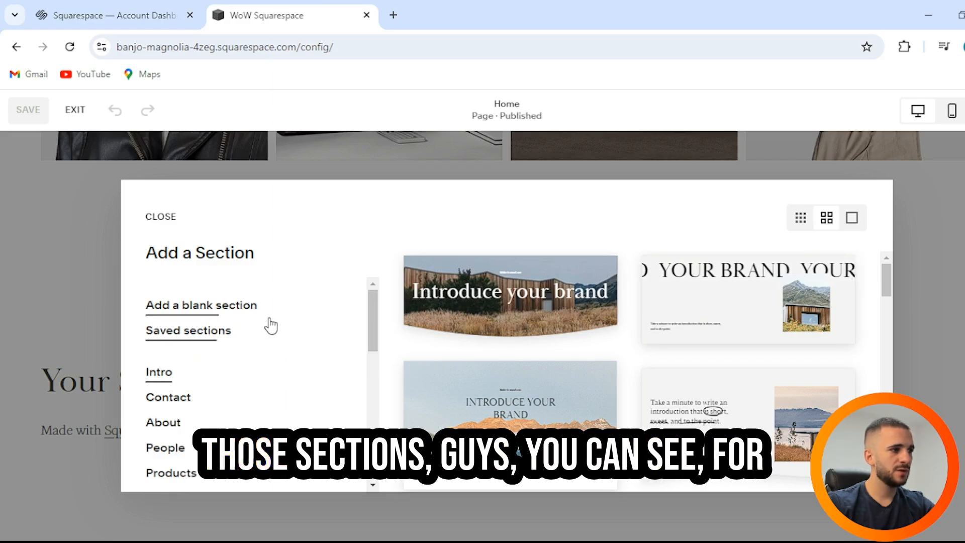
scroll(182, 342, down, 2)
click(170, 332)
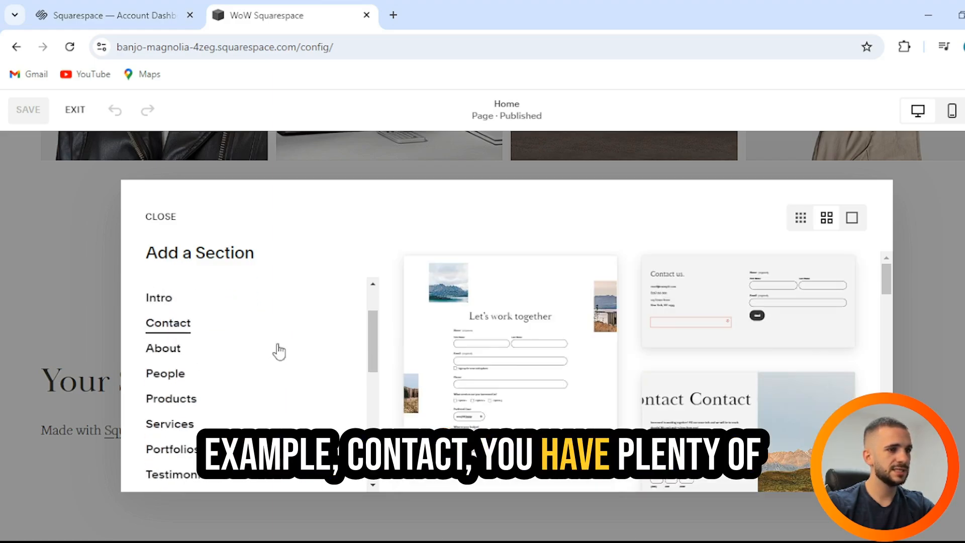
scroll(667, 347, down, 6)
scroll(667, 349, down, 3)
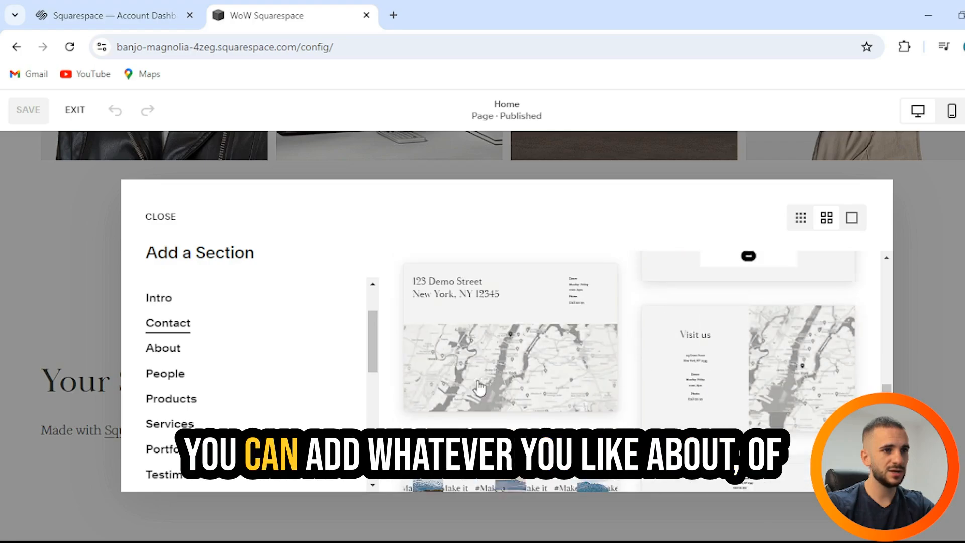
Look through the About and People section layouts in the section library.
click(165, 351)
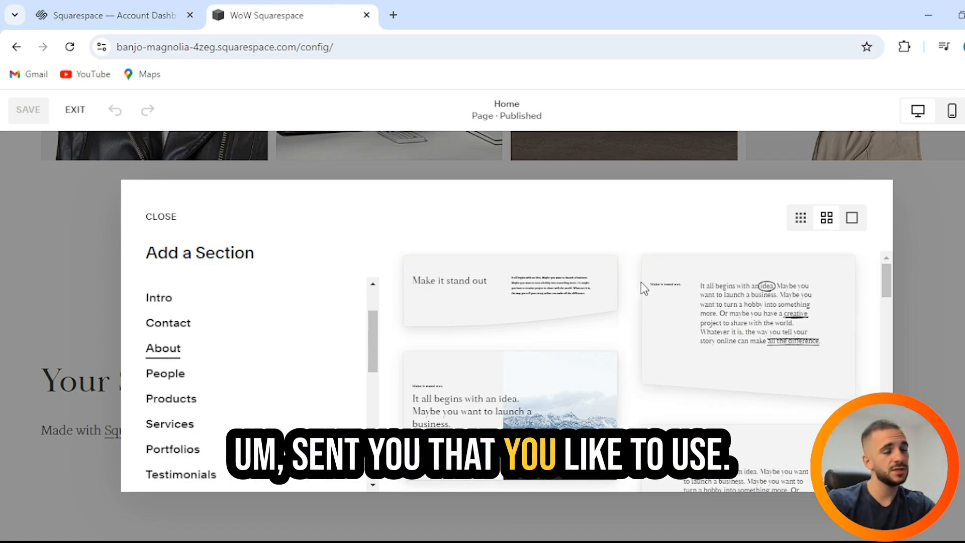
scroll(699, 340, down, 5)
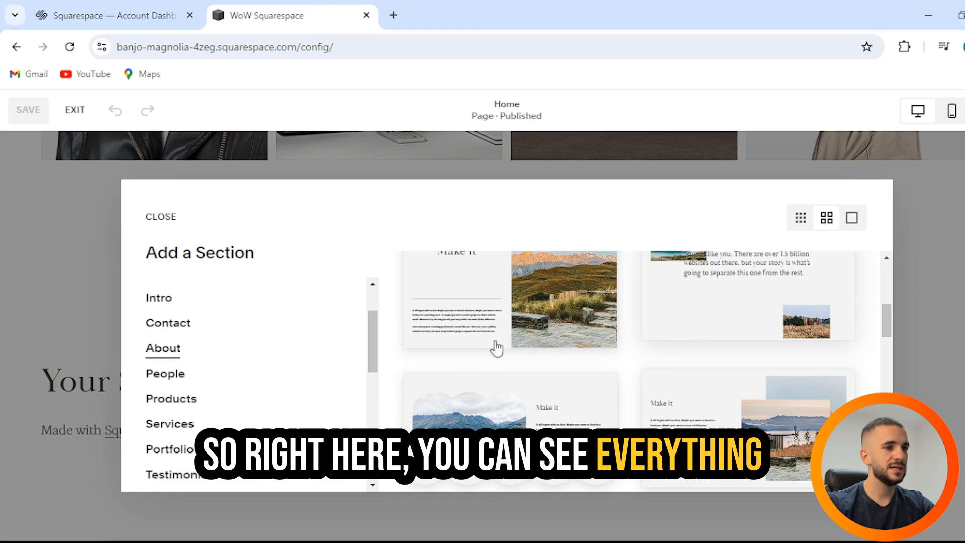
click(159, 382)
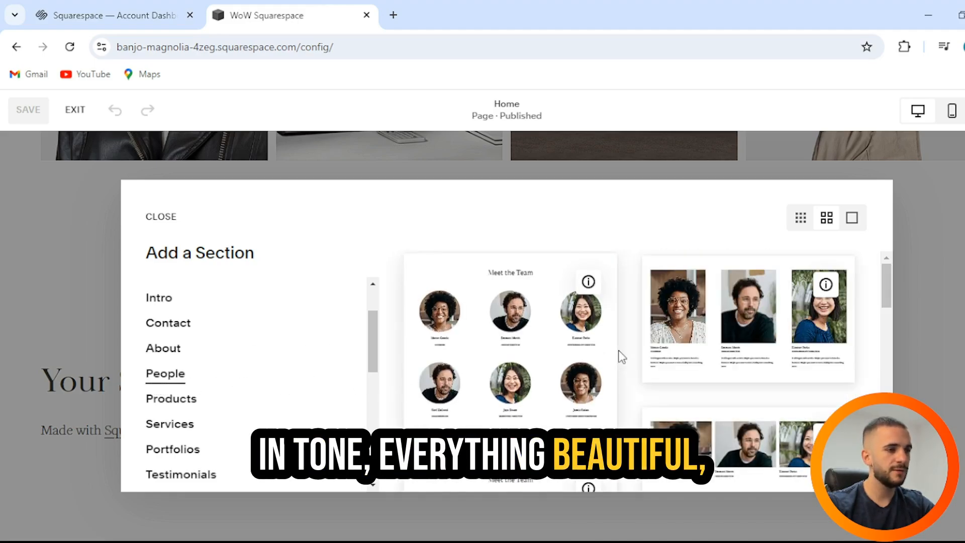
scroll(620, 355, down, 3)
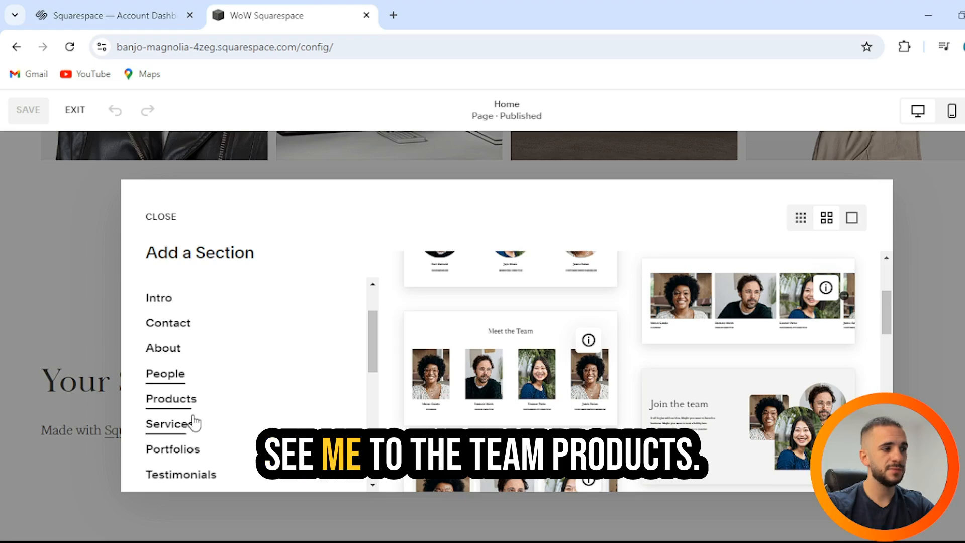
Add the Products layout with the large plates photo and two products above the site footer.
click(209, 407)
scroll(685, 347, down, 3)
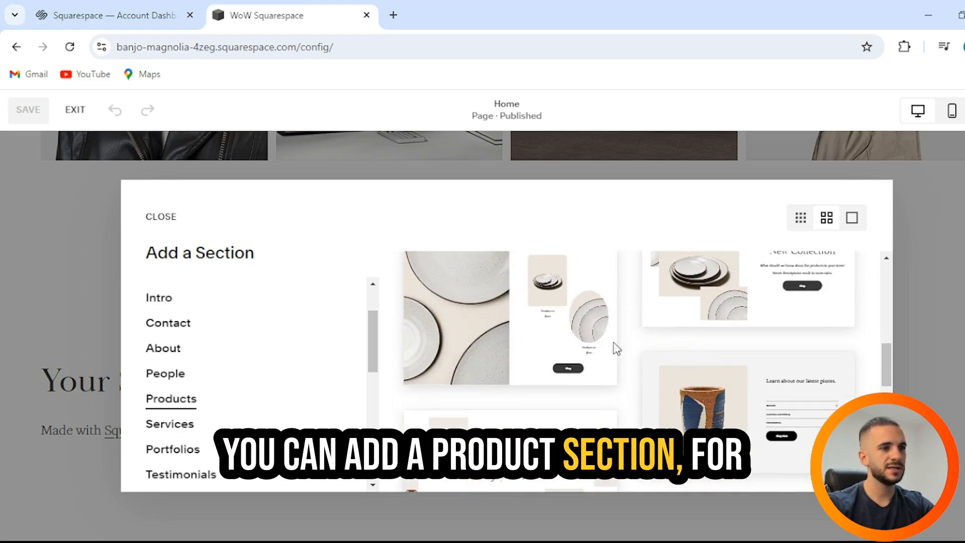
click(557, 319)
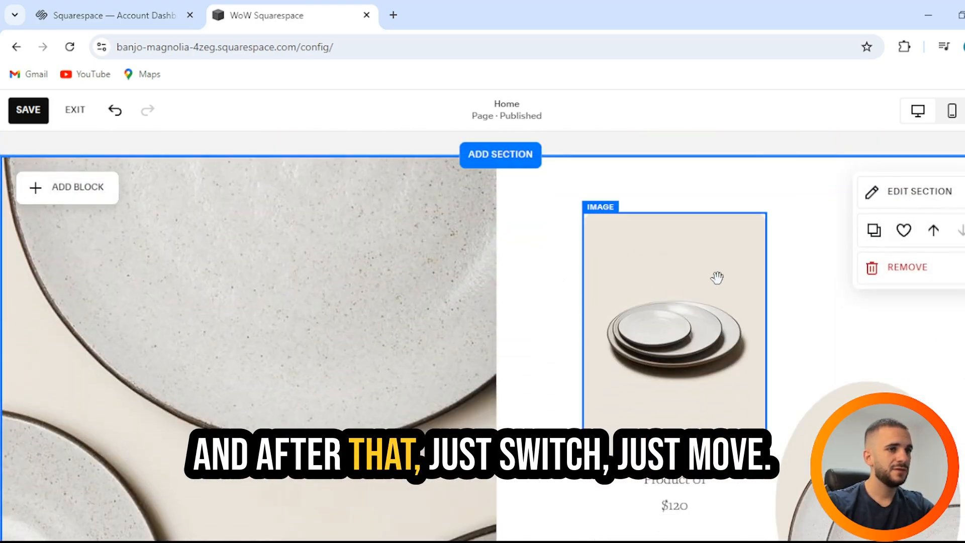
Move the stacked-plates image onto the large plates photo and back above the Product 01 text.
drag(717, 276, 389, 282)
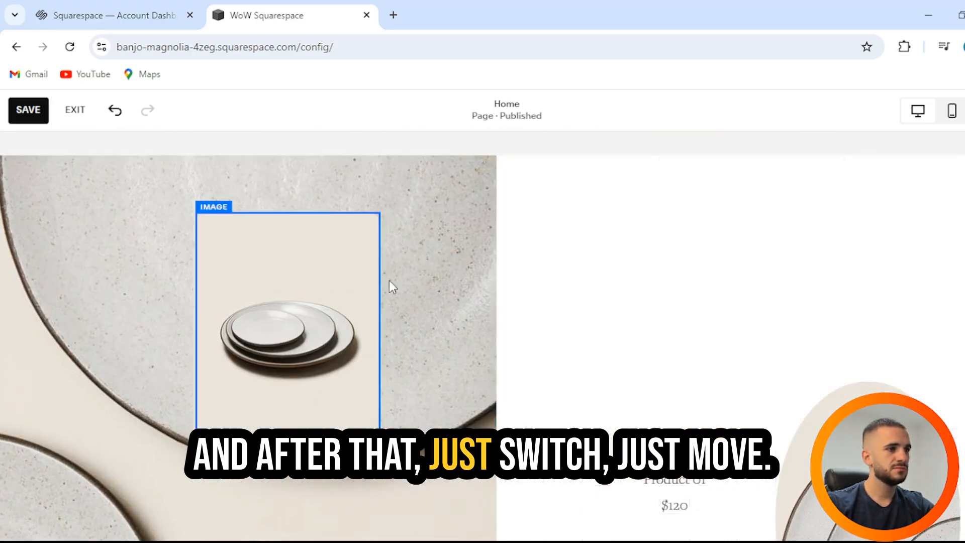
click(318, 273)
drag(319, 274, 663, 244)
scroll(793, 332, down, 2)
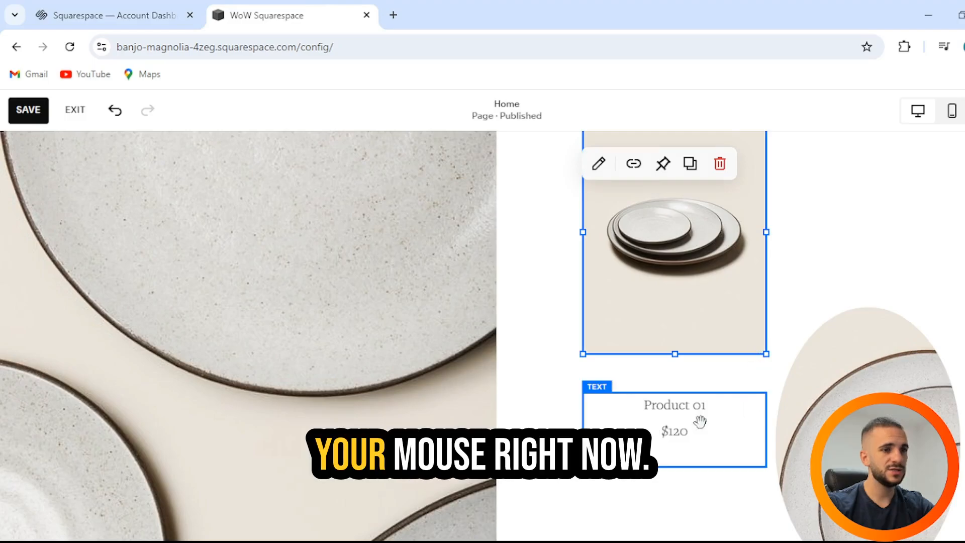
Delete the oval plates image above the Product 02 text.
click(782, 387)
scroll(765, 388, down, 4)
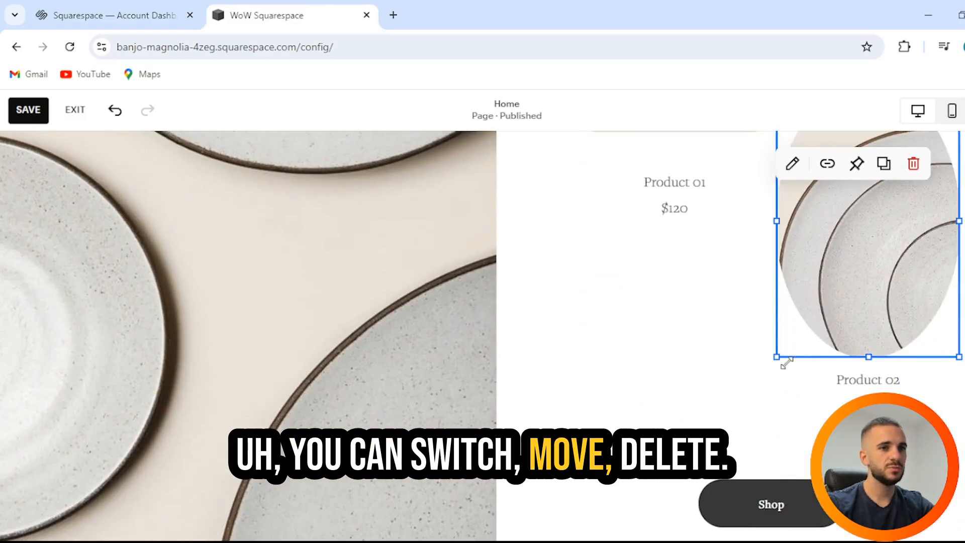
scroll(784, 362, up, 3)
click(916, 205)
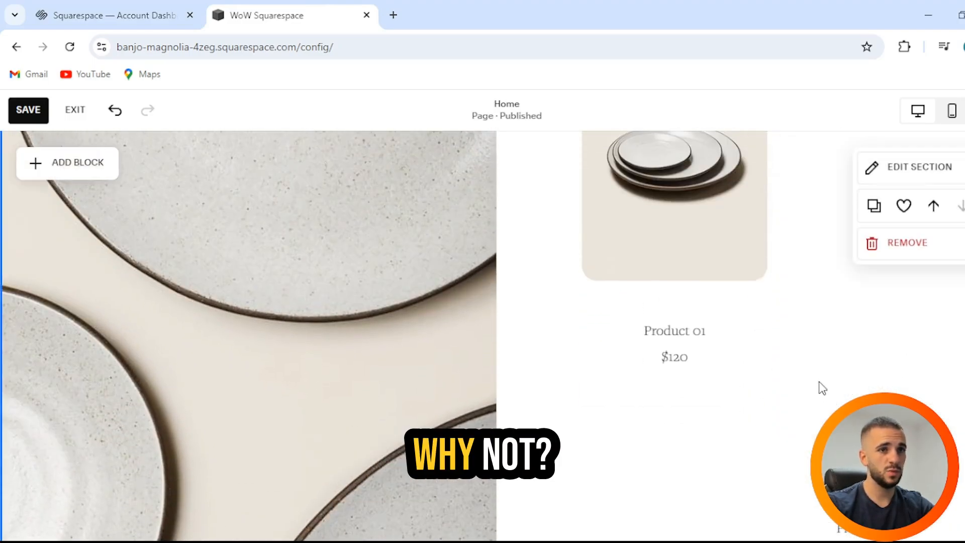
Delete the Product 01 and Product 02 text blocks from the product section.
click(674, 332)
key(Delete)
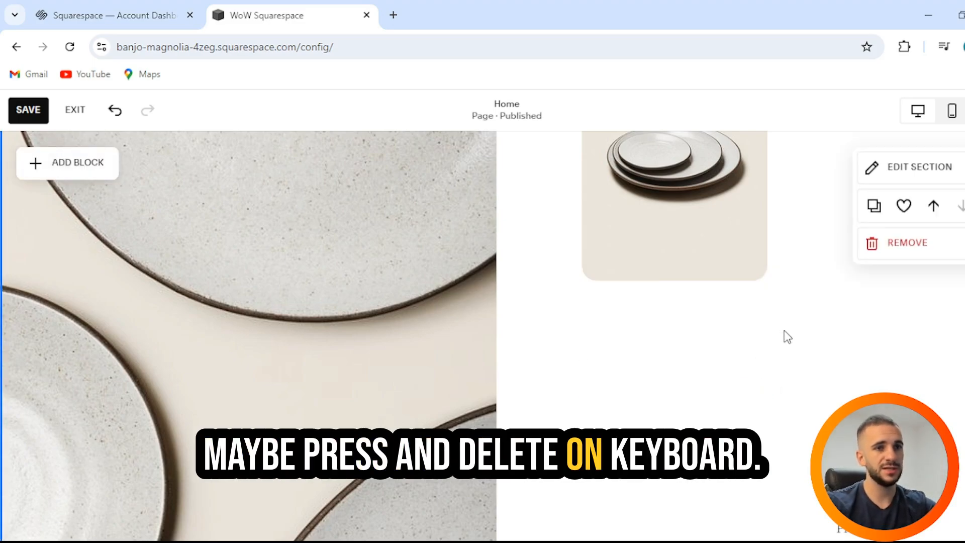
scroll(782, 332, down, 4)
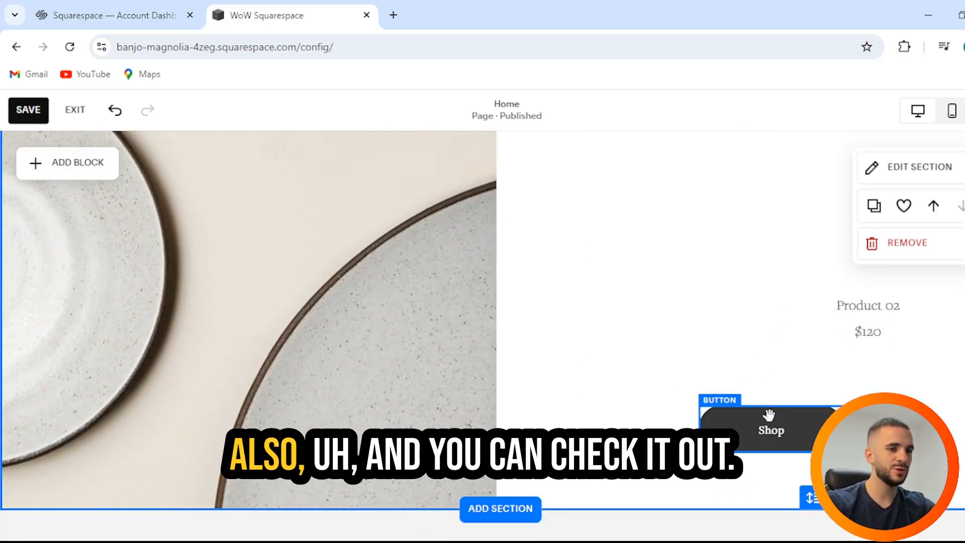
click(859, 351)
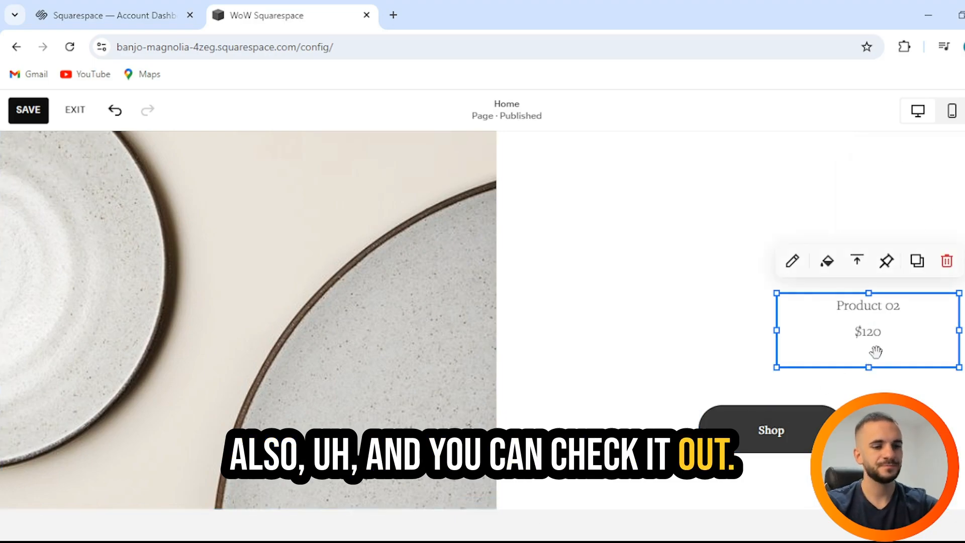
key(Delete)
Remove the plates product section from the Home page.
scroll(796, 284, up, 4)
scroll(796, 284, up, 3)
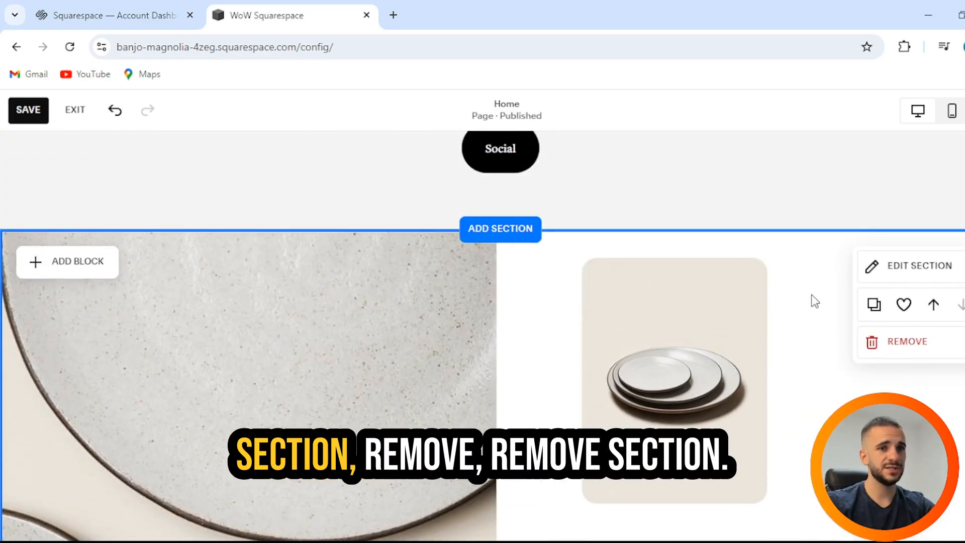
click(885, 342)
click(586, 352)
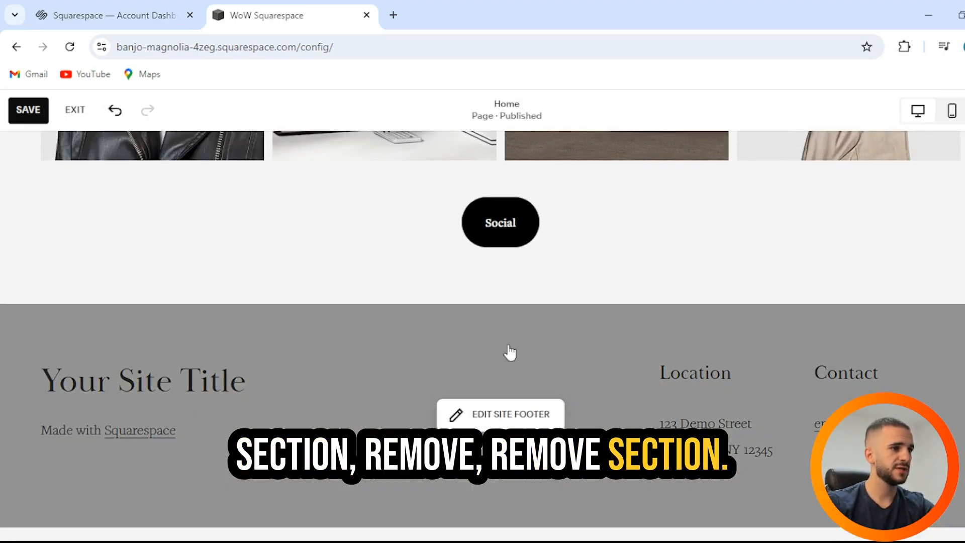
Open the site footer for editing and replace its Location heading with "Nantucket".
click(522, 414)
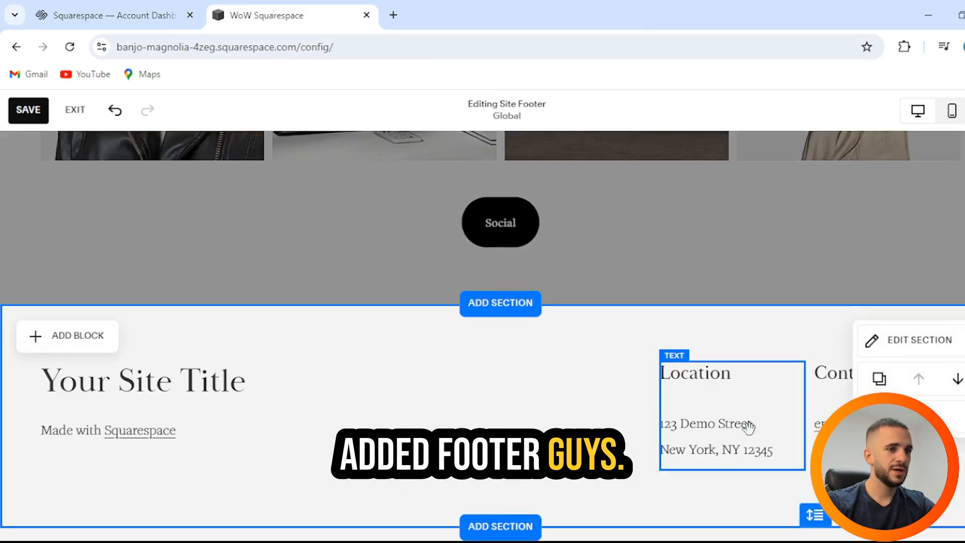
double_click(711, 373)
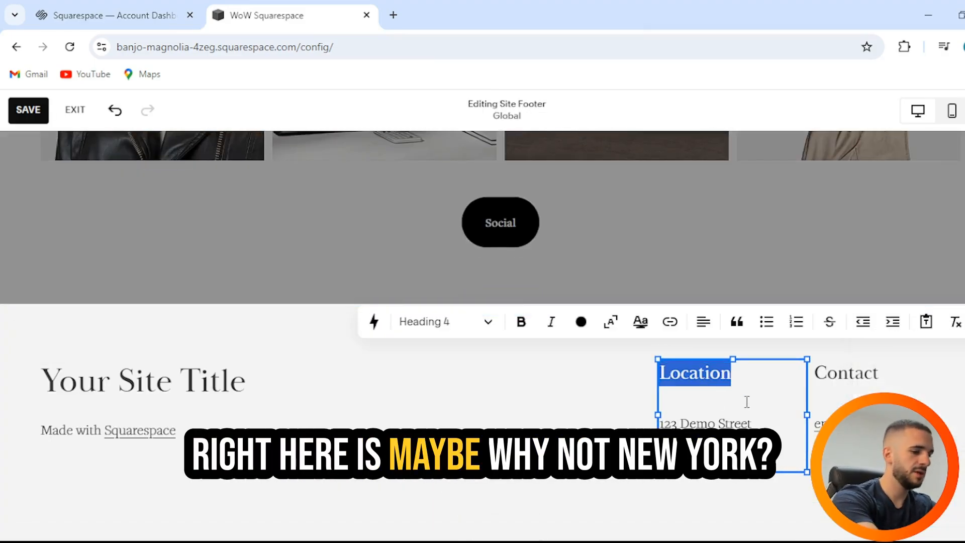
text(Nantucket)
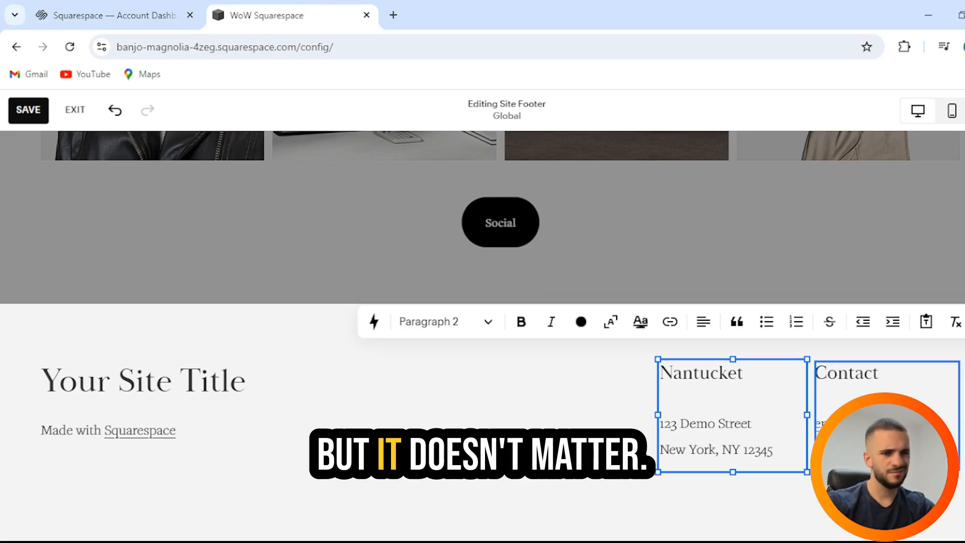
Select the e-mail line in the footer's Contact block and return to editing the Home page.
double_click(867, 424)
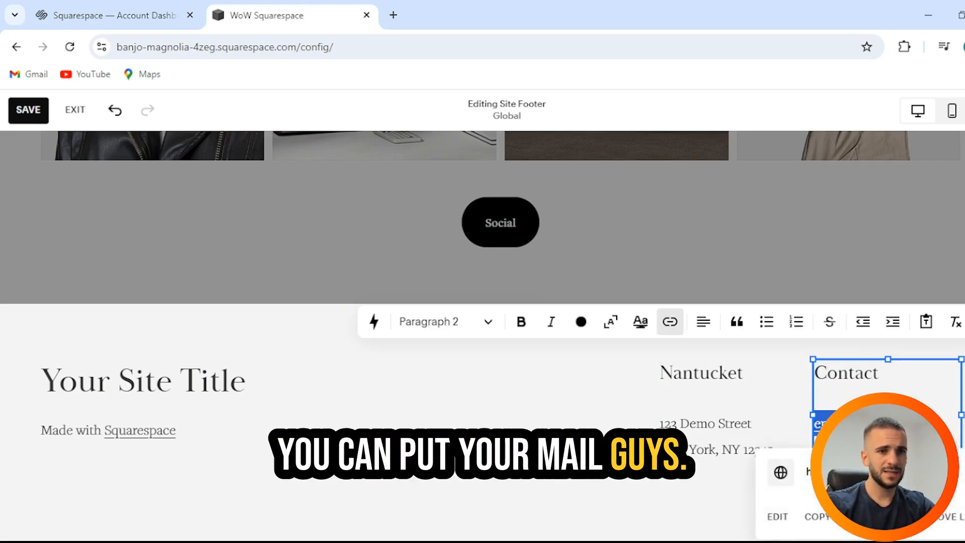
scroll(737, 420, up, 15)
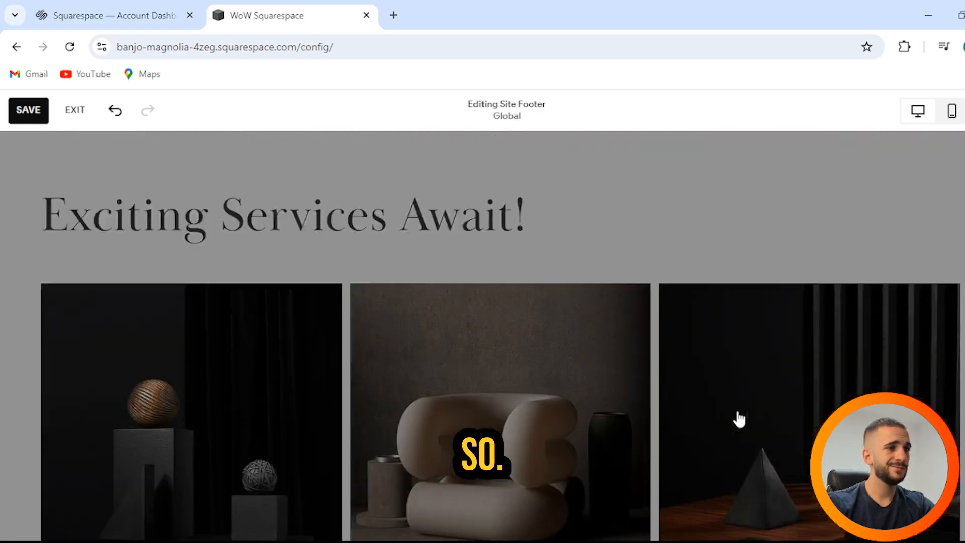
scroll(739, 419, up, 5)
click(736, 424)
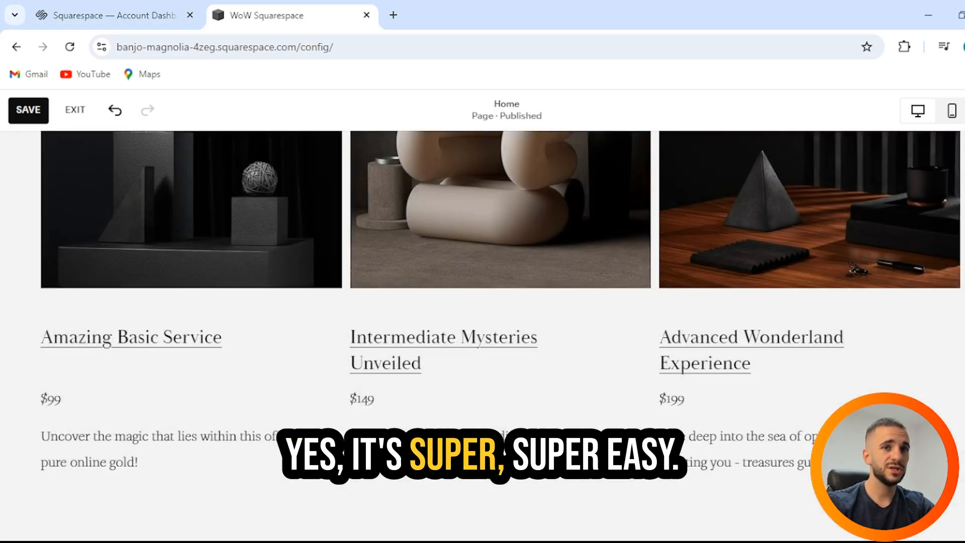
Add a blank section directly below the header, above the Home page banner.
scroll(925, 338, up, 15)
scroll(924, 347, up, 1)
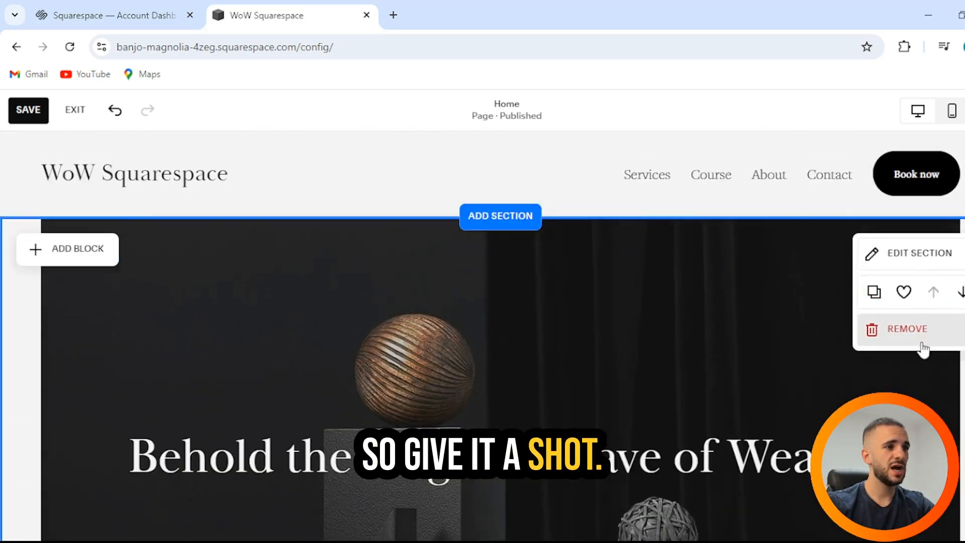
click(527, 227)
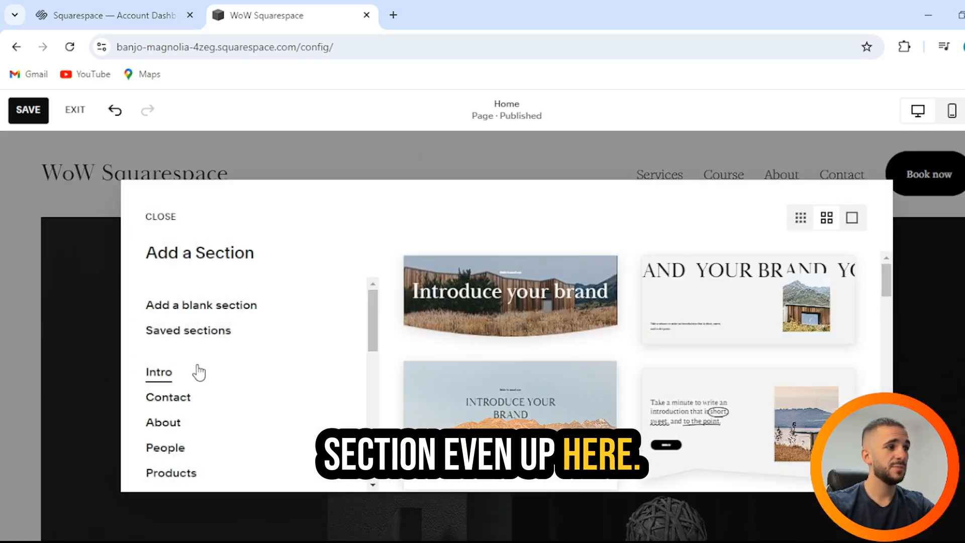
click(200, 316)
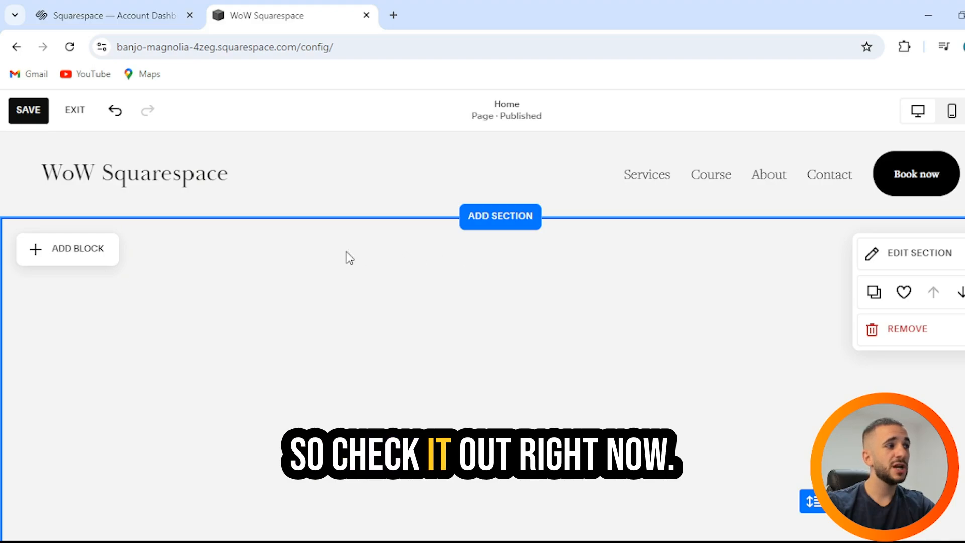
Examine the block types available for the new blank section, from Basic to Premium, and close the list.
click(98, 259)
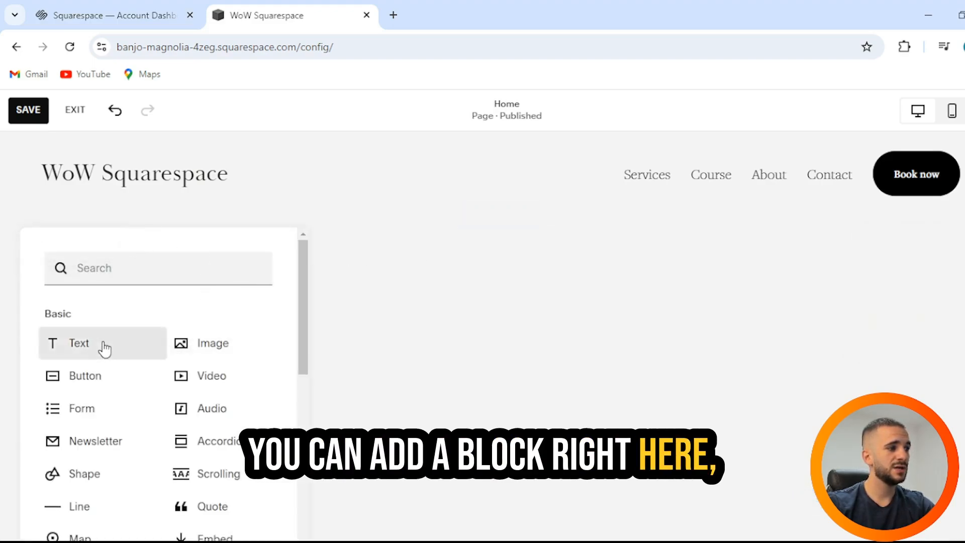
scroll(103, 349, down, 3)
scroll(104, 354, down, 3)
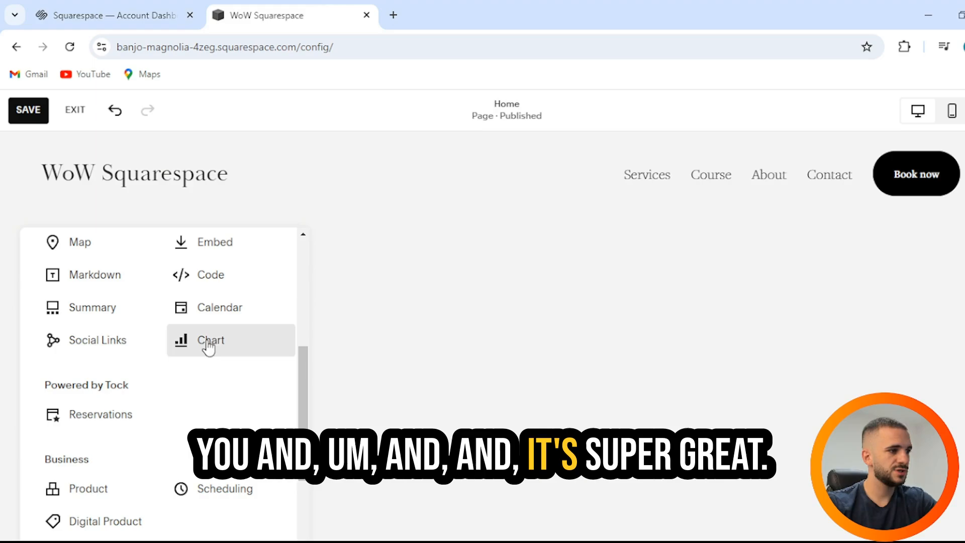
scroll(227, 371, down, 5)
scroll(203, 373, down, 3)
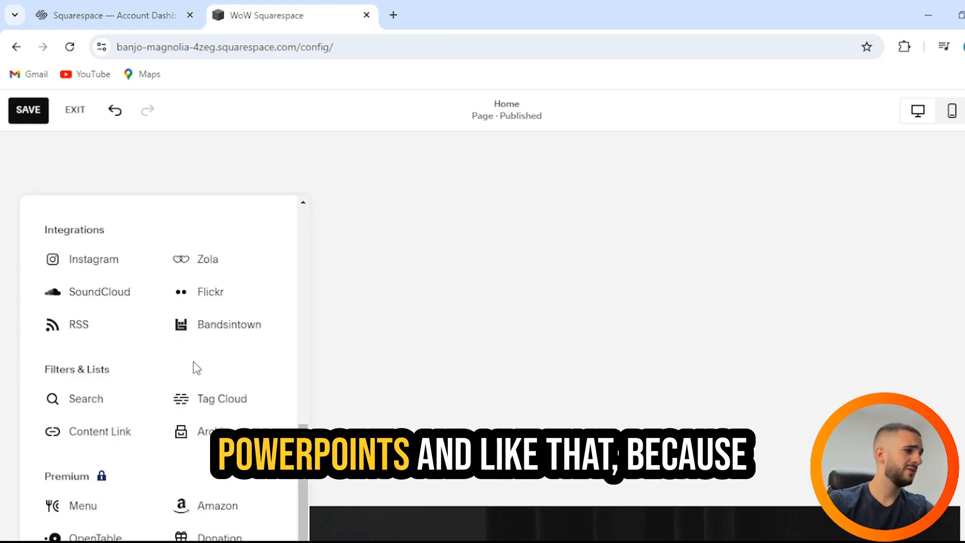
scroll(196, 368, up, 2)
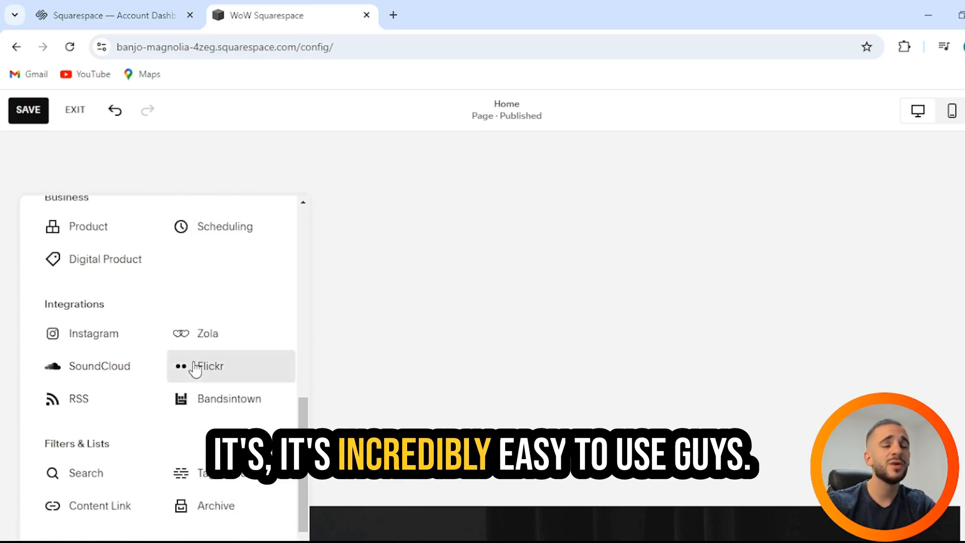
scroll(196, 369, up, 8)
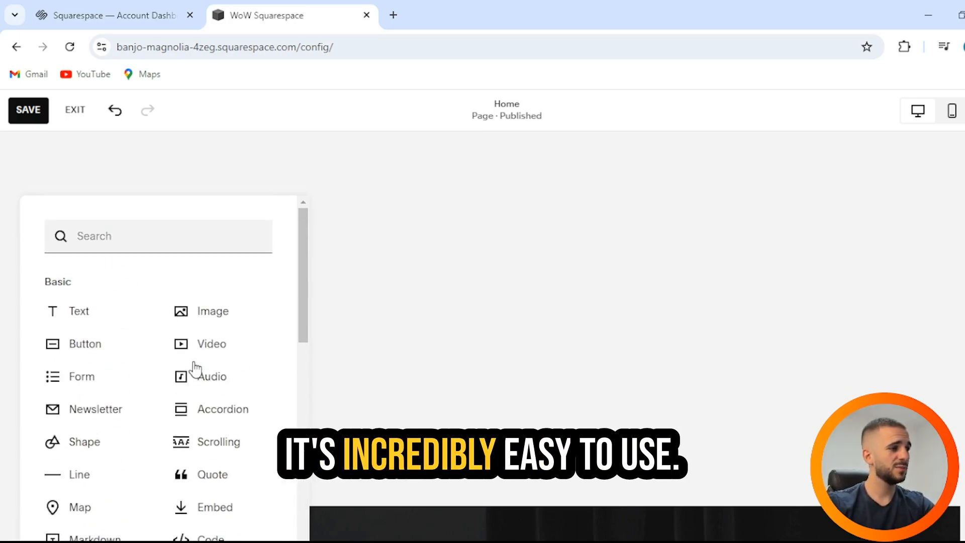
click(479, 193)
scroll(475, 201, up, 2)
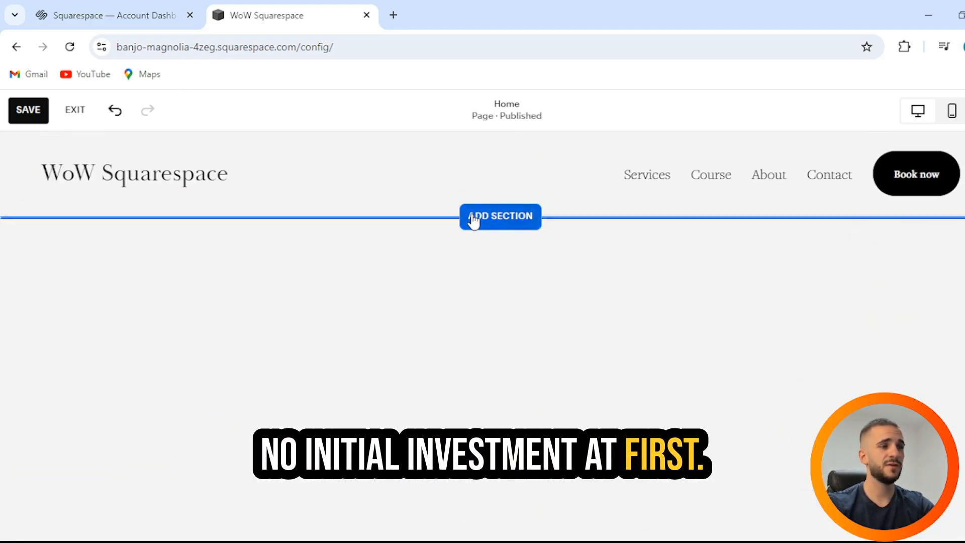
mouse_move(242, 300)
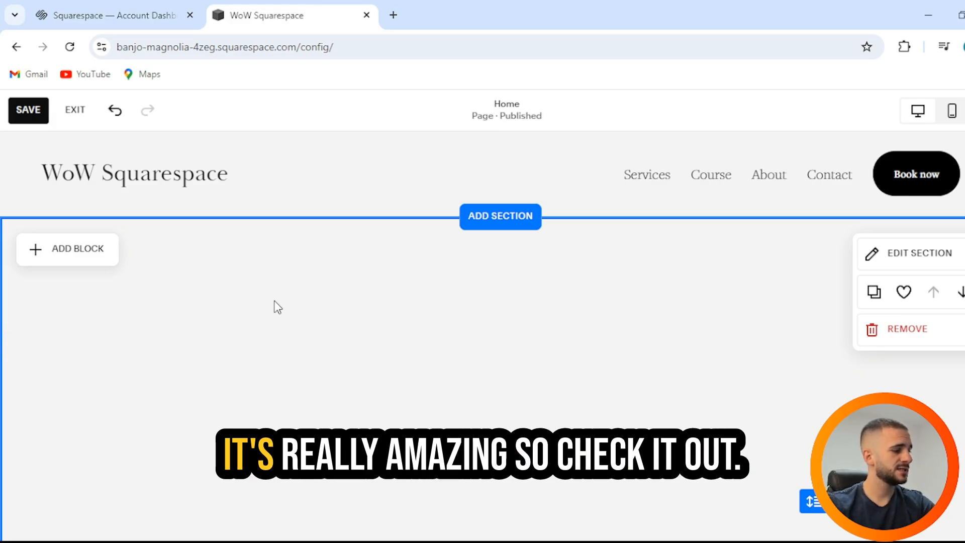
scroll(395, 329, down, 8)
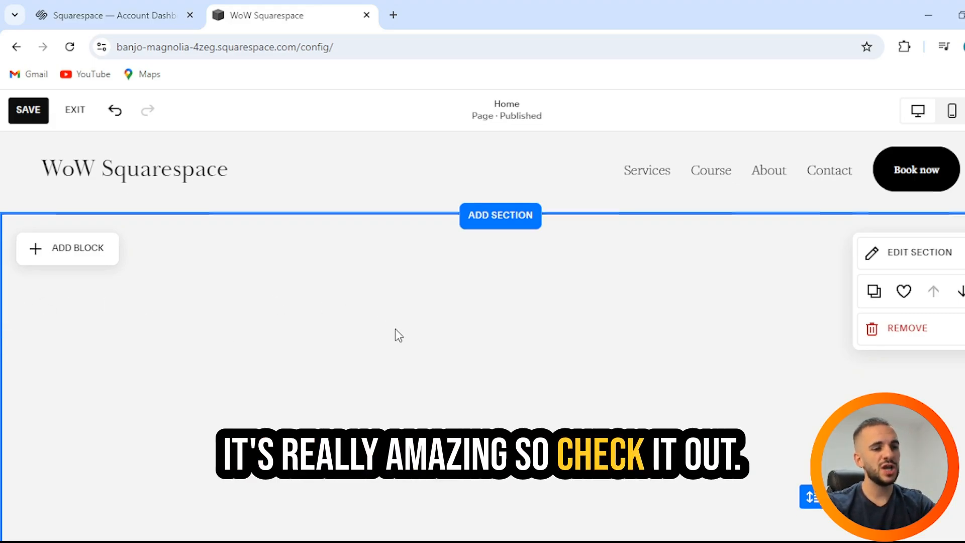
scroll(395, 329, down, 2)
scroll(395, 329, up, 10)
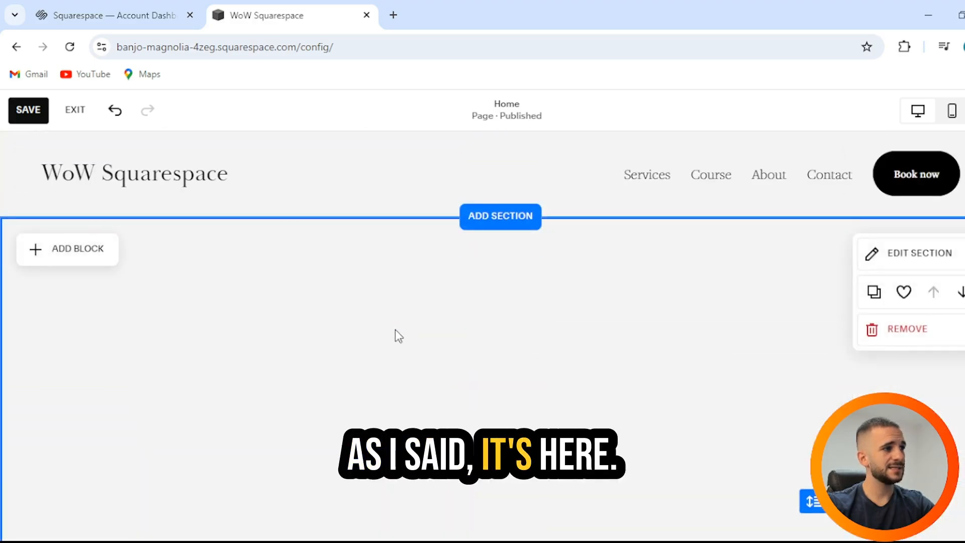
scroll(395, 330, down, 3)
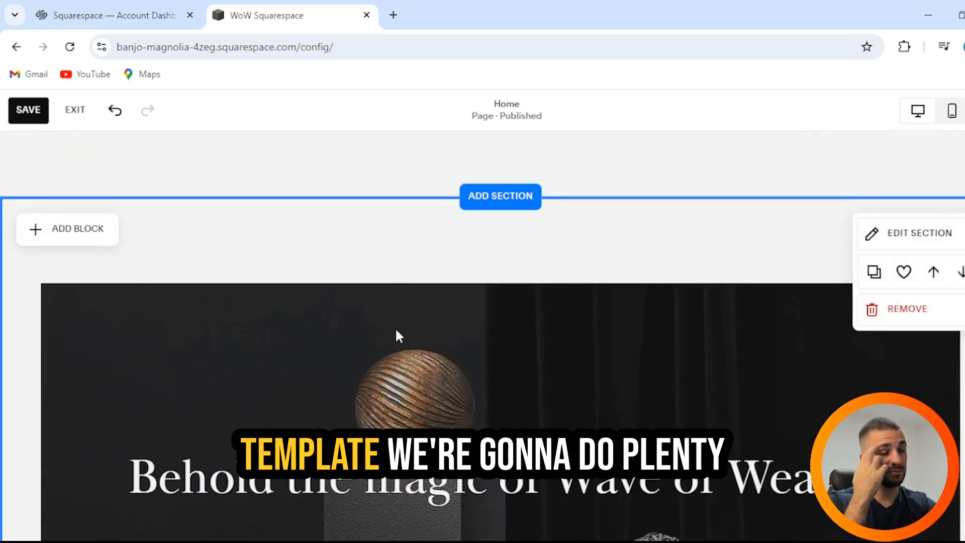